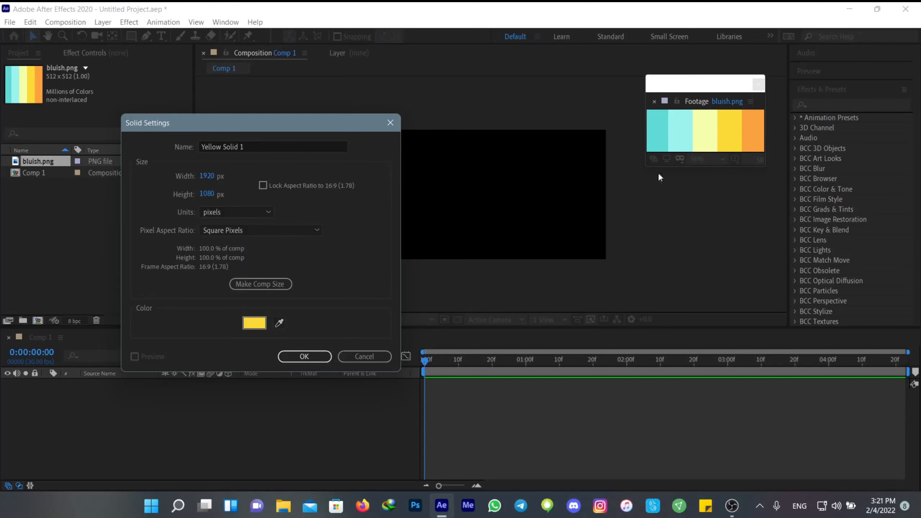
# Step: Confirm the yellow solid and add a 1920 x 1080 medium cyan solid, sampling the first colour of the bluish.png palette
pyautogui.click(305, 356)
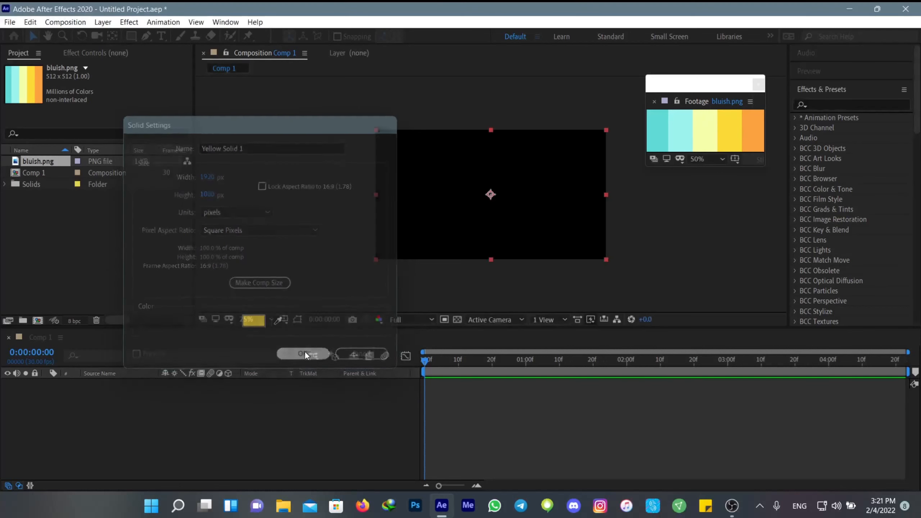
pyautogui.rightClick(457, 433)
pyautogui.moveTo(488, 305)
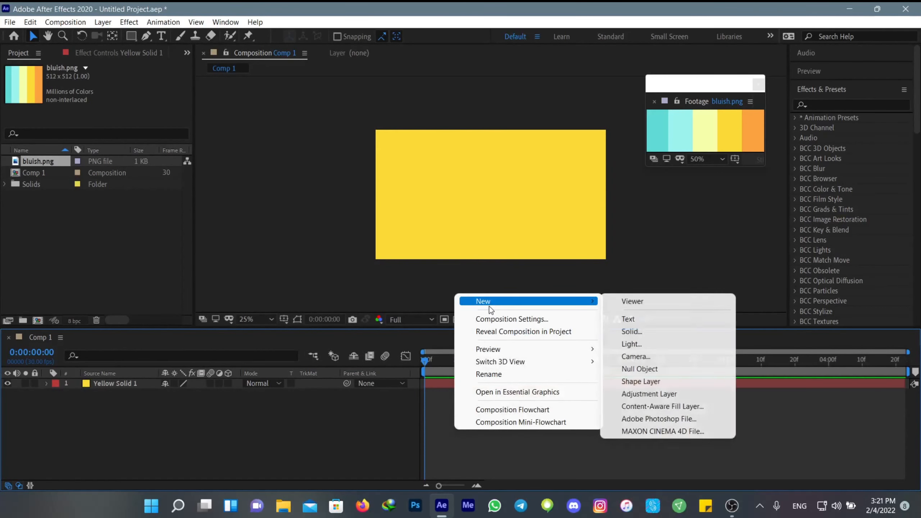
pyautogui.click(644, 336)
pyautogui.click(279, 323)
pyautogui.click(653, 143)
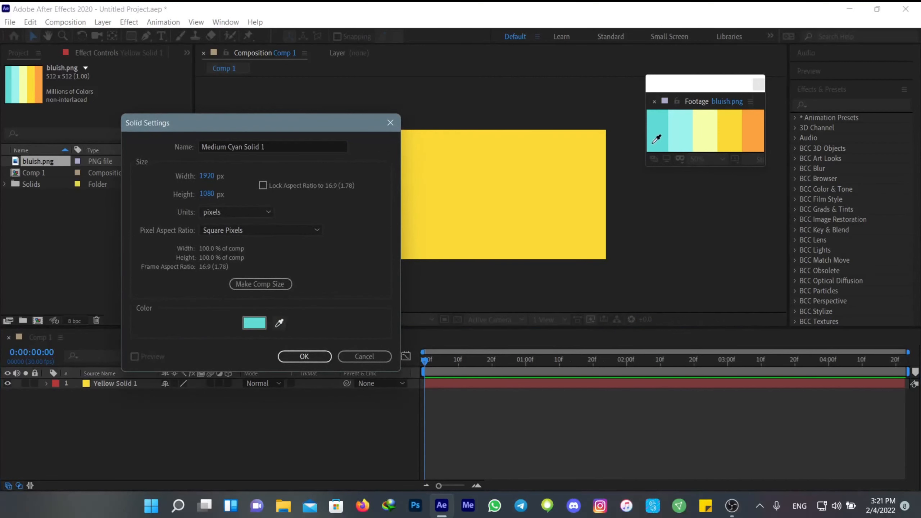
pyautogui.click(291, 354)
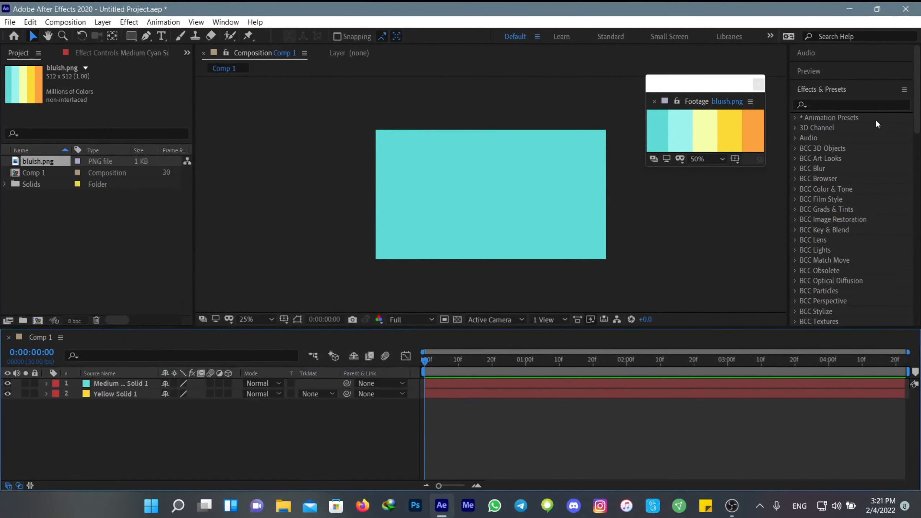
# Step: Find the S_WipeCircle effect, apply it to the medium cyan solid and set the preview resolution to Quarter
pyautogui.click(843, 104)
pyautogui.write('wipe')
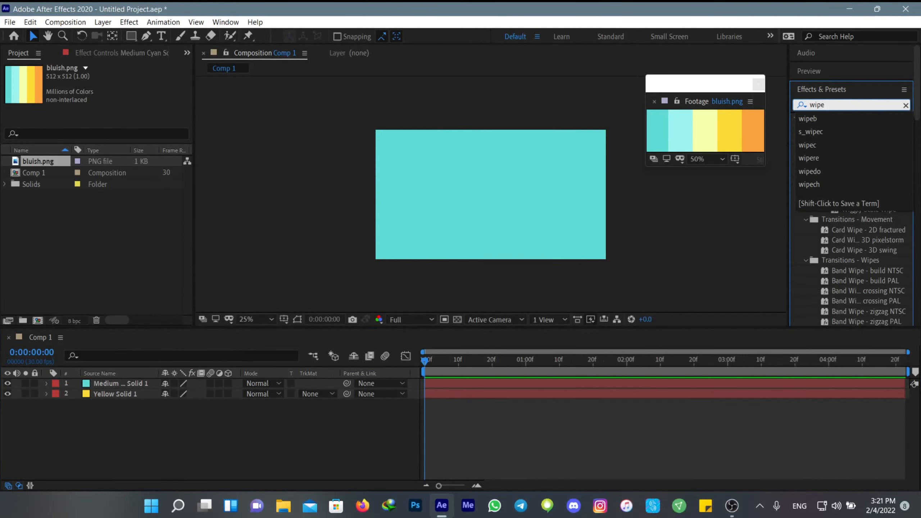
pyautogui.write('cir')
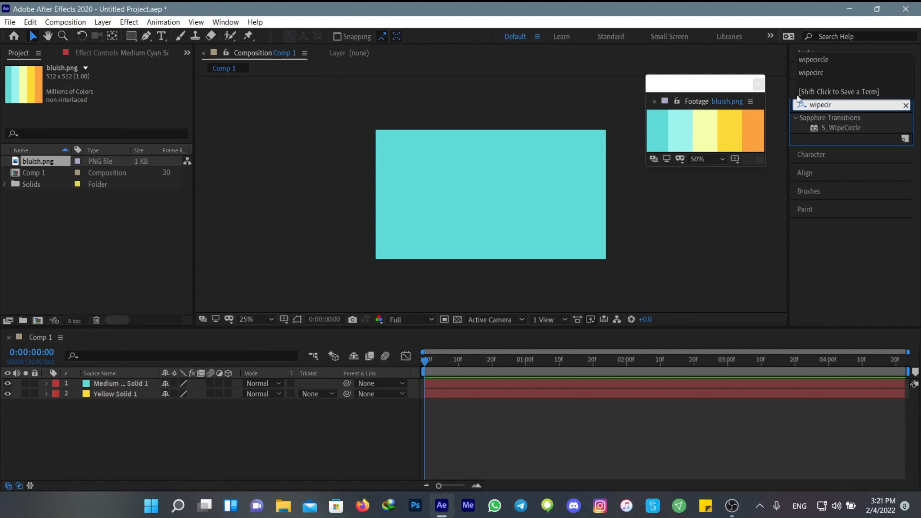
pyautogui.moveTo(839, 133); pyautogui.dragTo(446, 385)
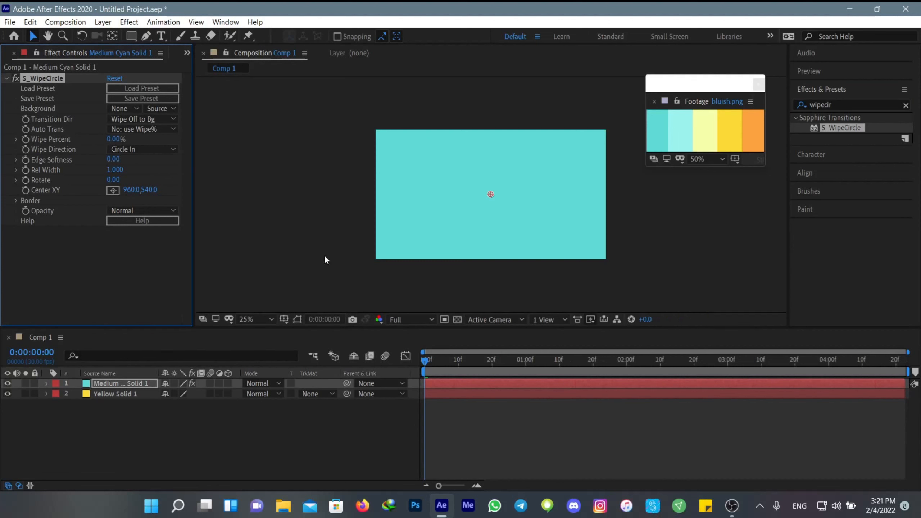
pyautogui.click(395, 321)
pyautogui.click(413, 385)
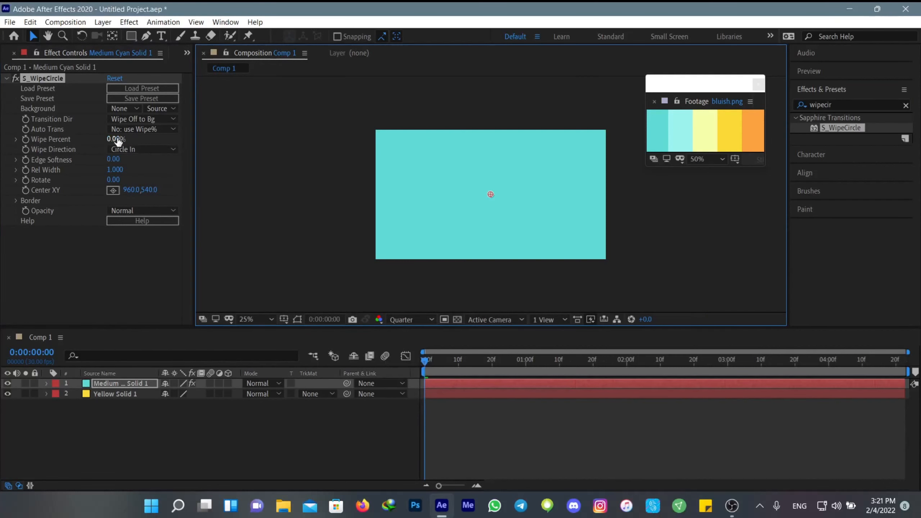
# Step: Animate S_WipeCircle's Wipe Percent from 100% at 0:00:00:00 to 0% at 0:00:01:00
pyautogui.moveTo(118, 141); pyautogui.dragTo(192, 152)
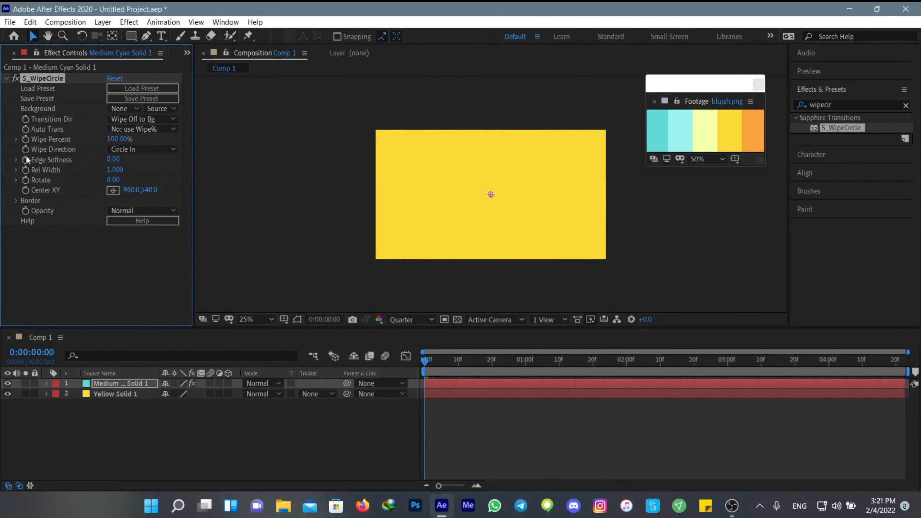
pyautogui.click(25, 139)
pyautogui.moveTo(440, 360); pyautogui.dragTo(525, 369)
pyautogui.moveTo(120, 139); pyautogui.dragTo(52, 144)
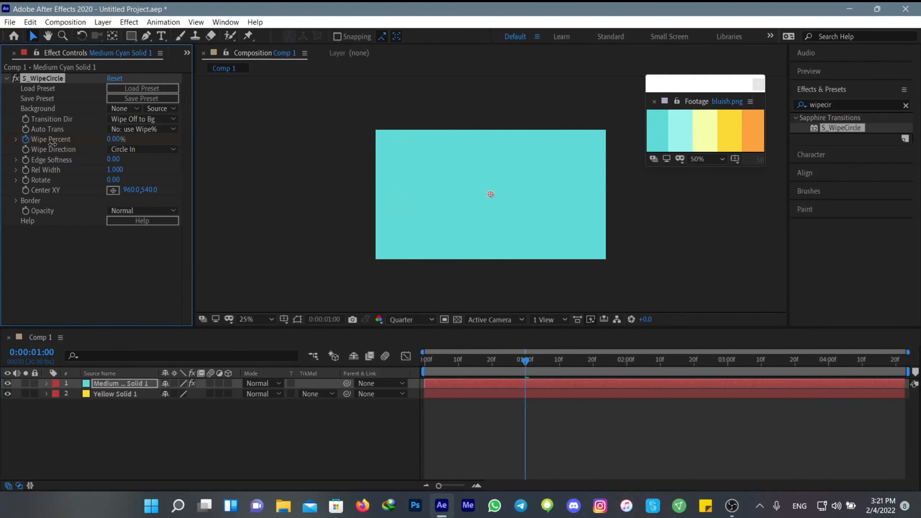
# Step: Reveal the cyan solid's two Wipe Percent keyframes and apply Easy Ease to both
pyautogui.press('u')
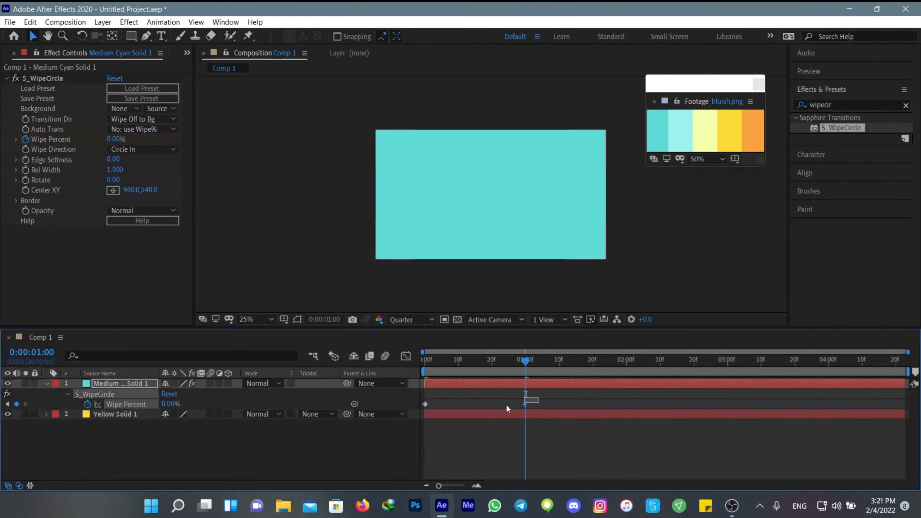
pyautogui.moveTo(434, 409); pyautogui.dragTo(415, 406)
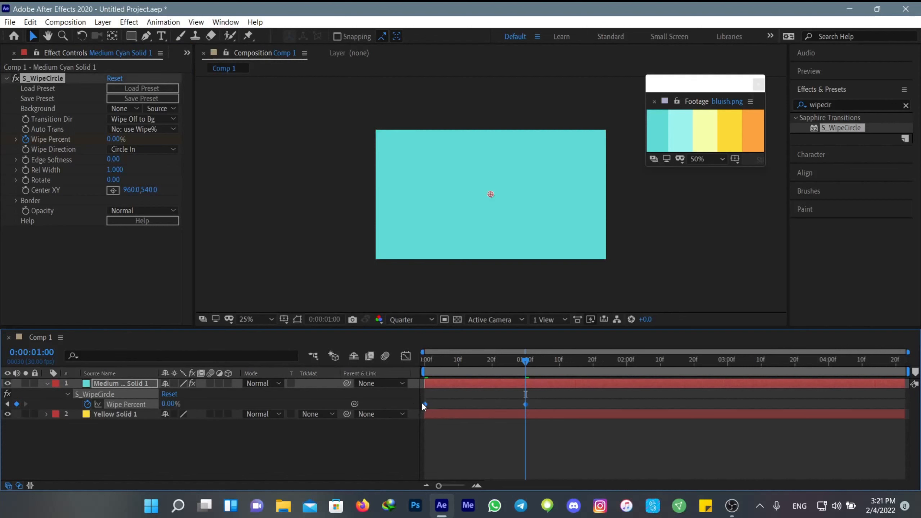
pyautogui.rightClick(523, 407)
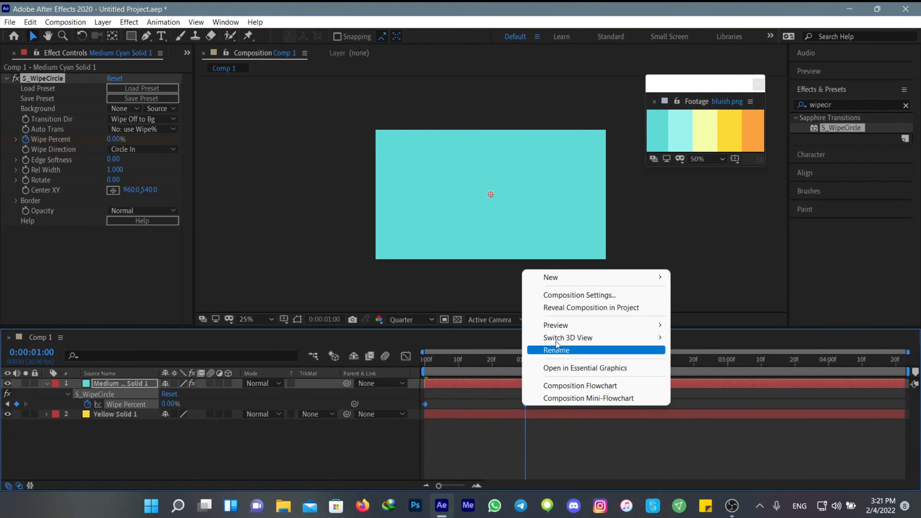
pyautogui.press('Escape')
pyautogui.rightClick(425, 403)
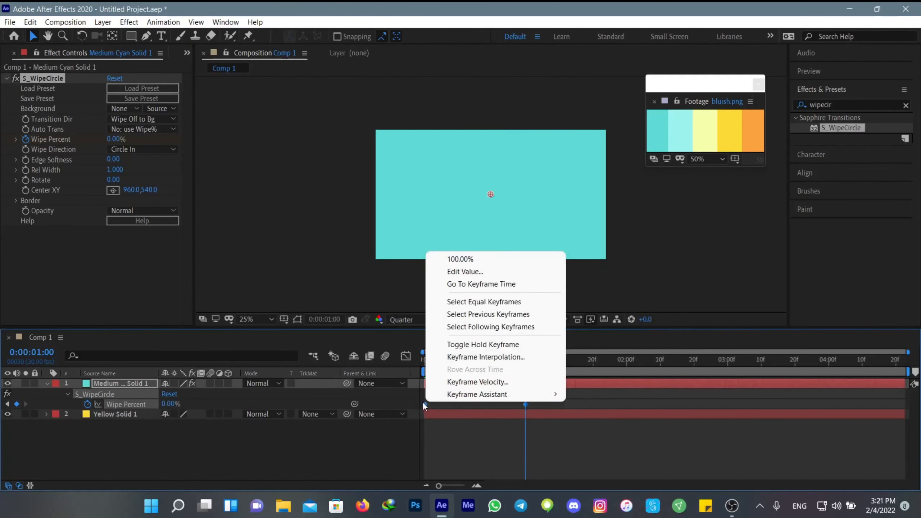
pyautogui.moveTo(458, 399)
pyautogui.click(585, 431)
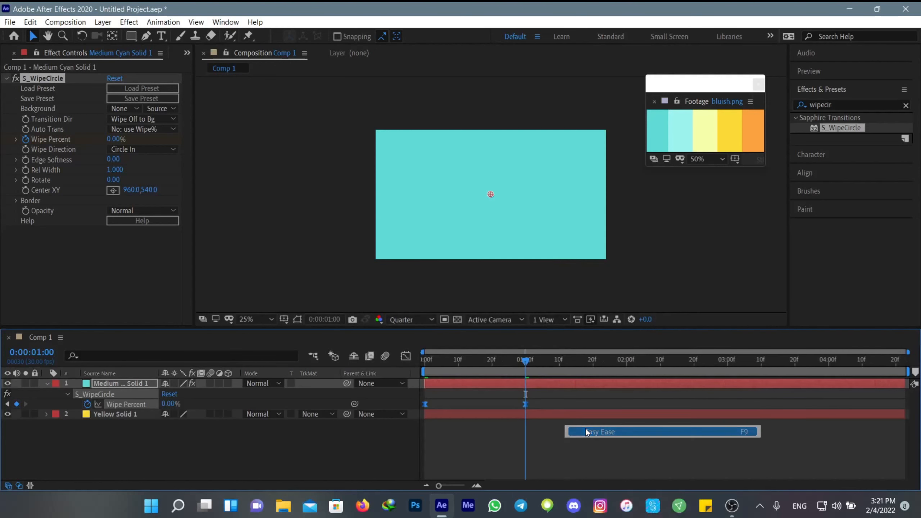
# Step: In the Wipe Percent speed graph, extend the final keyframe's ease handle well back toward the first keyframe, then close the graph
pyautogui.click(406, 355)
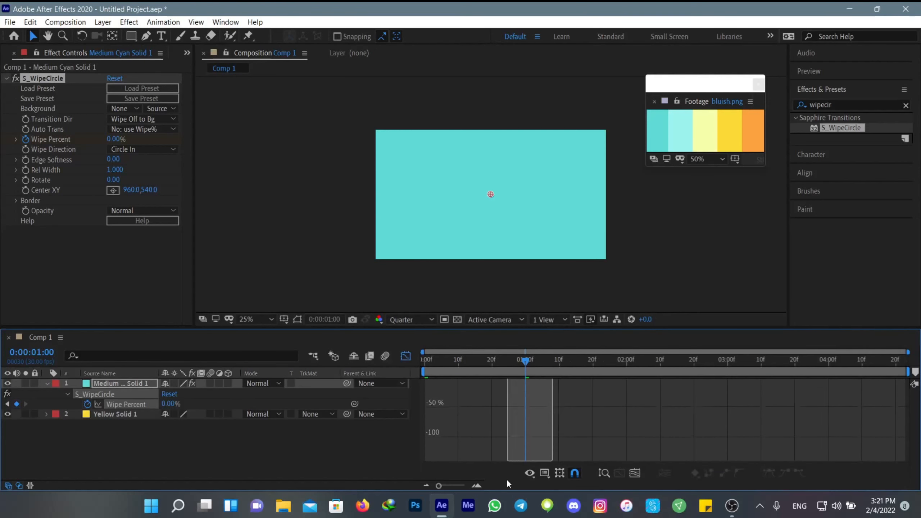
pyautogui.click(545, 473)
pyautogui.click(566, 361)
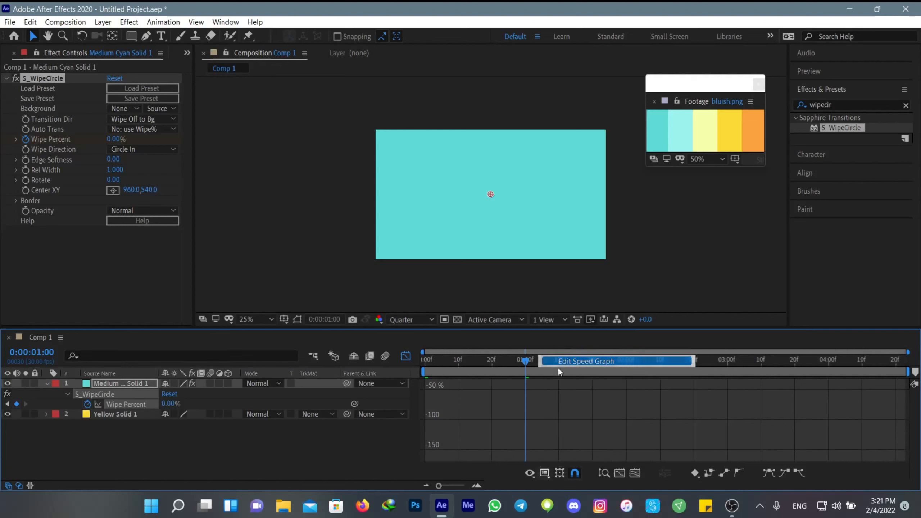
pyautogui.click(634, 473)
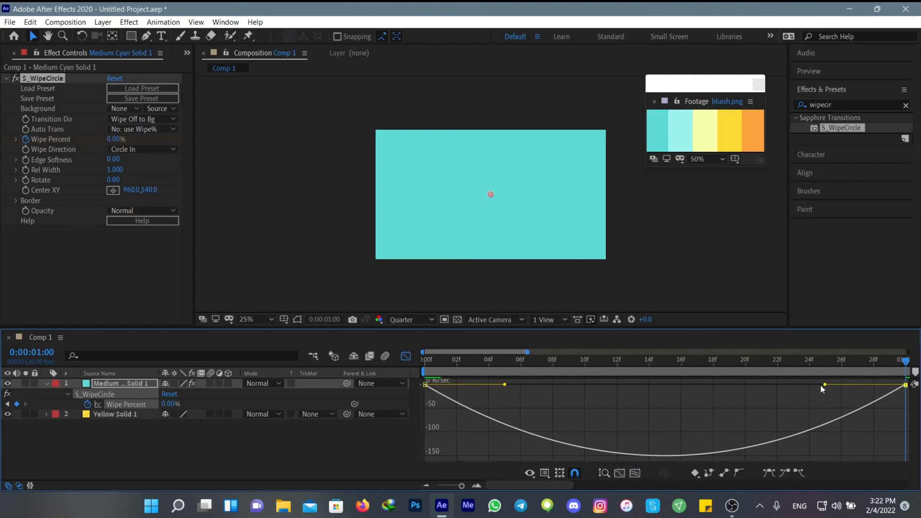
pyautogui.moveTo(826, 385); pyautogui.dragTo(630, 384)
pyautogui.hotkey('shift', 'F3')
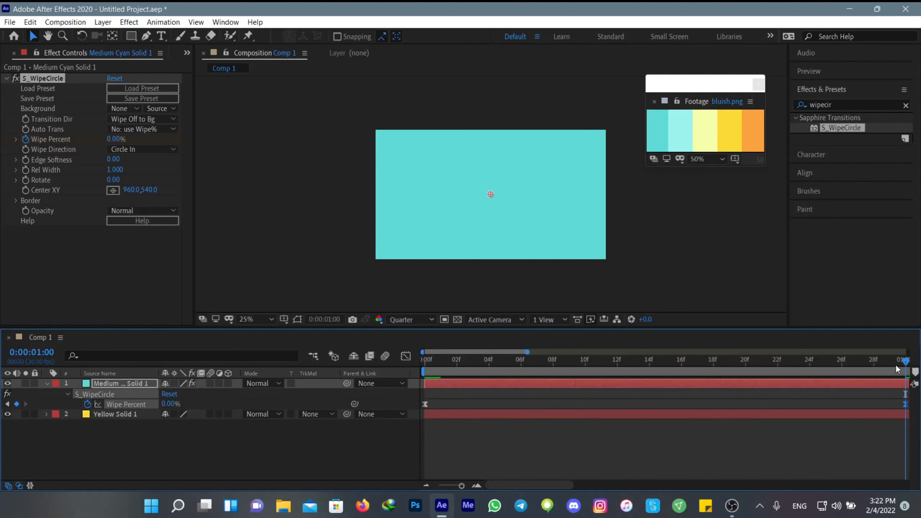
# Step: Preview the circle wipe animation and collapse the medium cyan layer's properties
pyautogui.press('space')
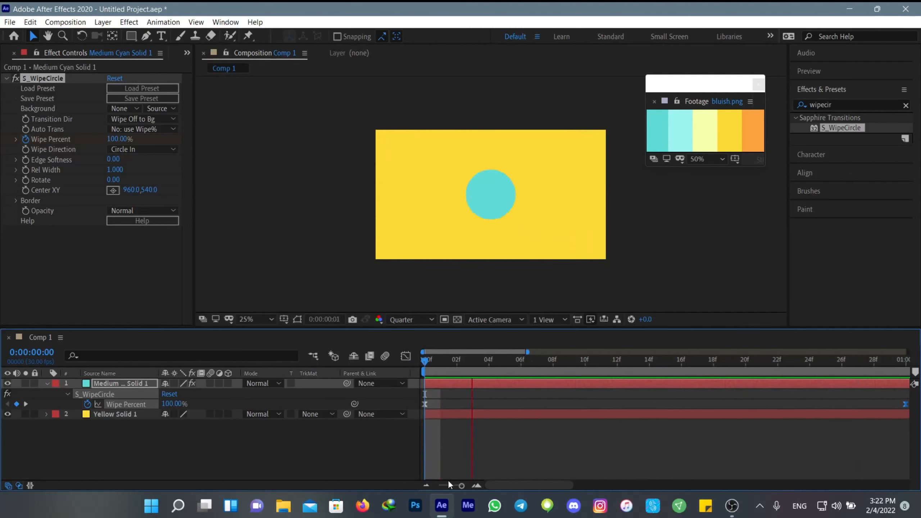
pyautogui.moveTo(457, 487); pyautogui.dragTo(432, 487)
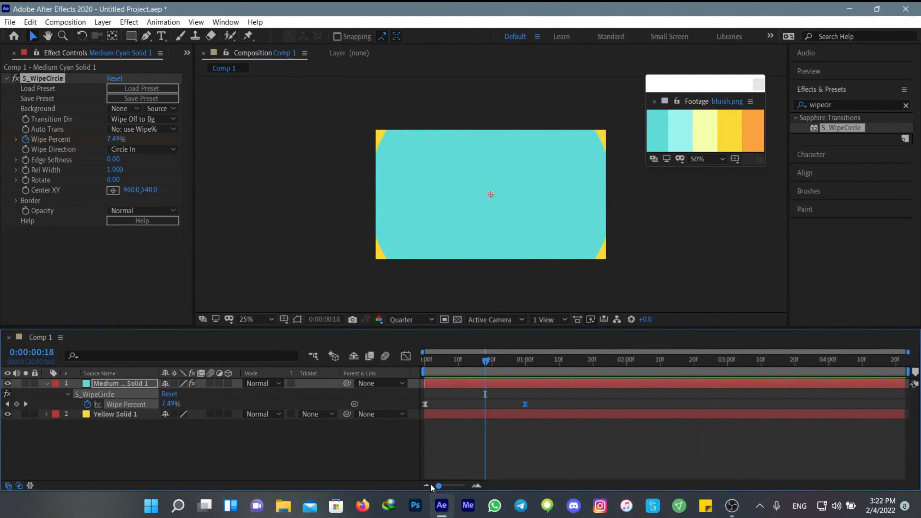
pyautogui.click(471, 437)
pyautogui.click(48, 384)
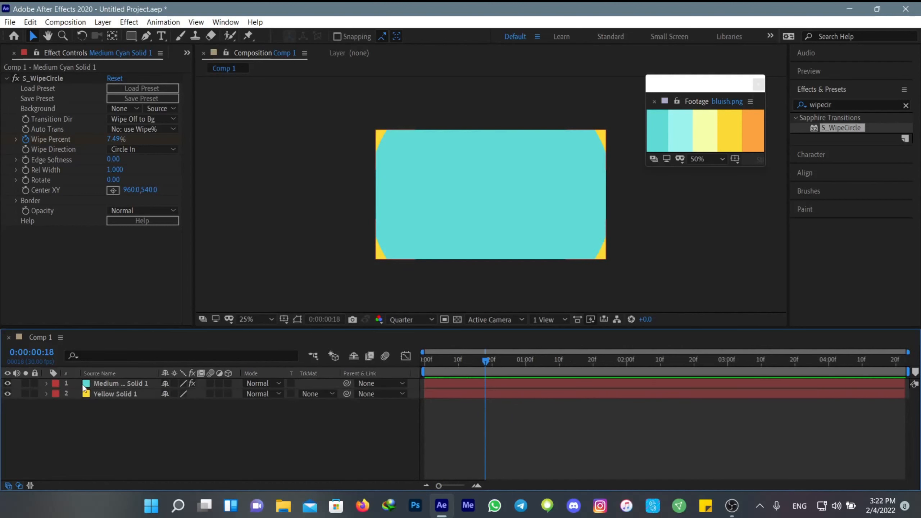
# Step: Duplicate the medium cyan solid and recolour the copy as a new solid with the light cyan from the palette
pyautogui.click(116, 385)
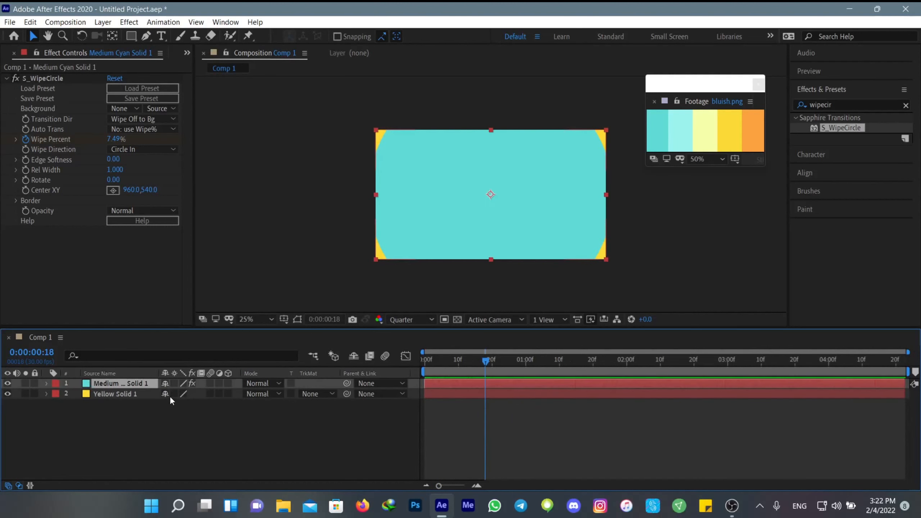
pyautogui.hotkey('ctrl', 'd')
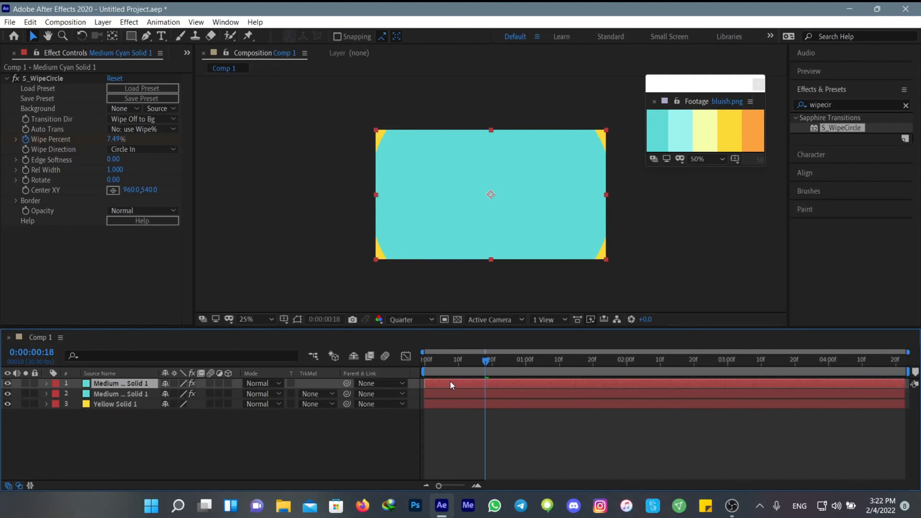
pyautogui.click(103, 23)
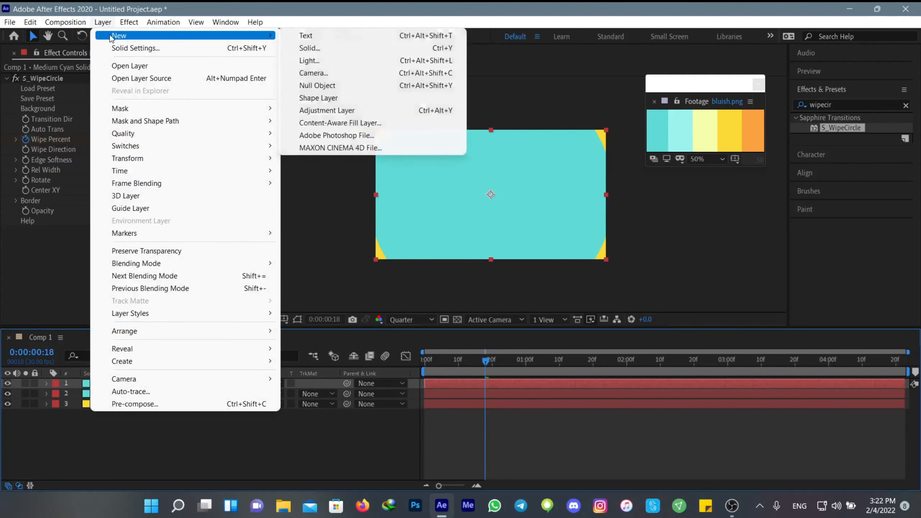
pyautogui.click(120, 45)
pyautogui.click(424, 379)
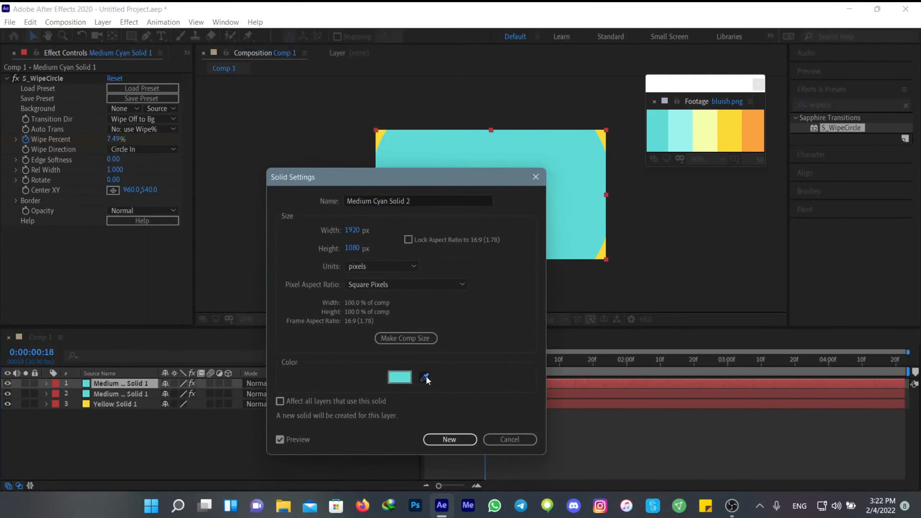
pyautogui.click(684, 139)
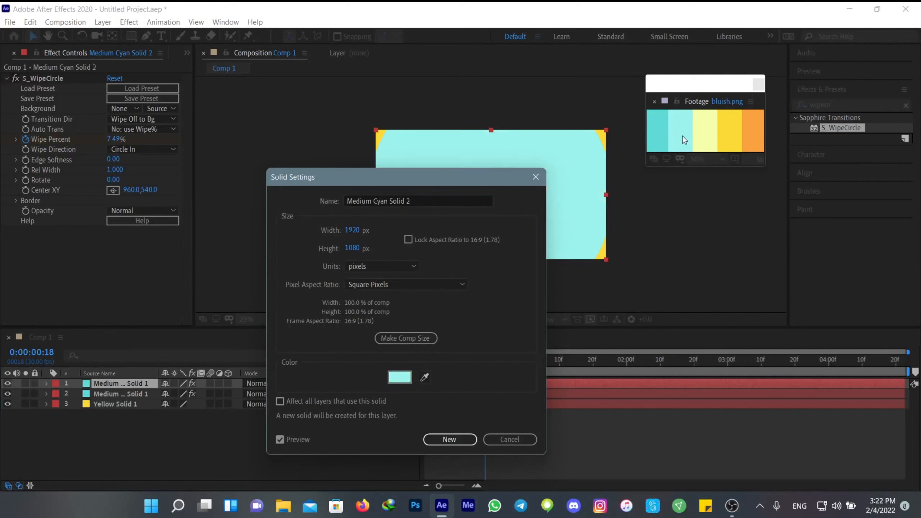
pyautogui.click(466, 436)
# Step: Shift the light cyan layer about four frames later in the timeline and preview the staggered circle wipes
pyautogui.moveTo(455, 383); pyautogui.dragTo(382, 392)
pyautogui.press('space')
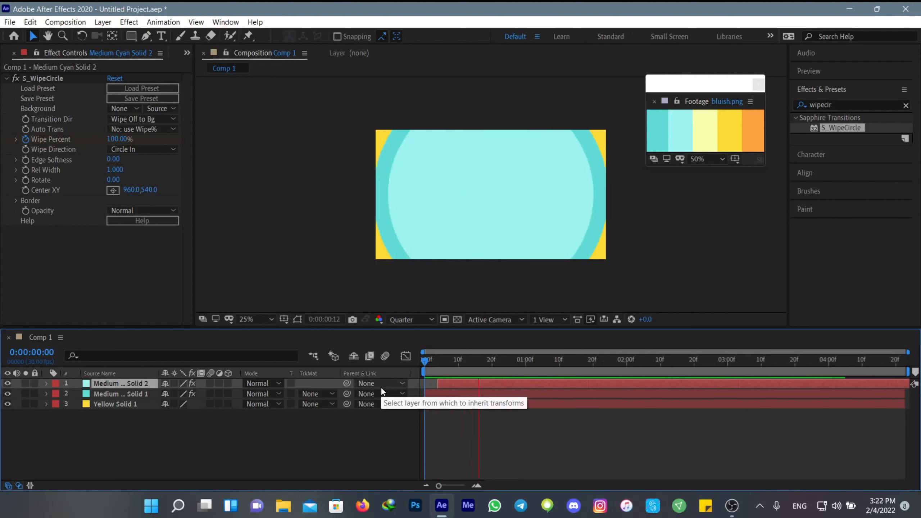
# Step: Create a 1920 x 1080 orange solid above the other layers, sampling the last colour of the palette
pyautogui.rightClick(497, 424)
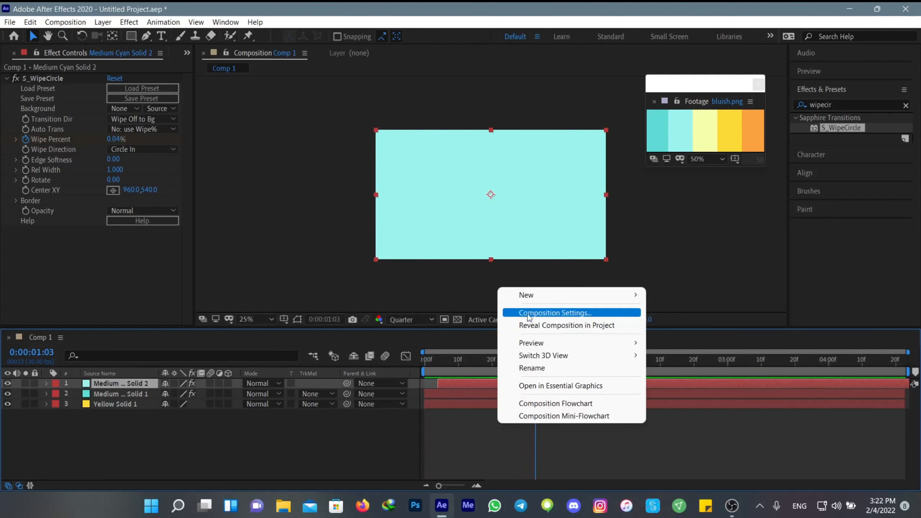
pyautogui.click(675, 325)
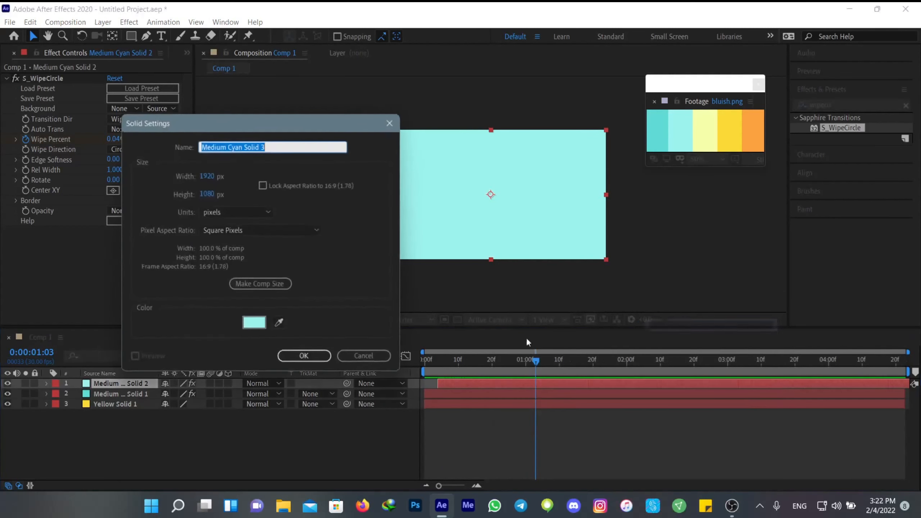
pyautogui.click(281, 320)
pyautogui.click(753, 139)
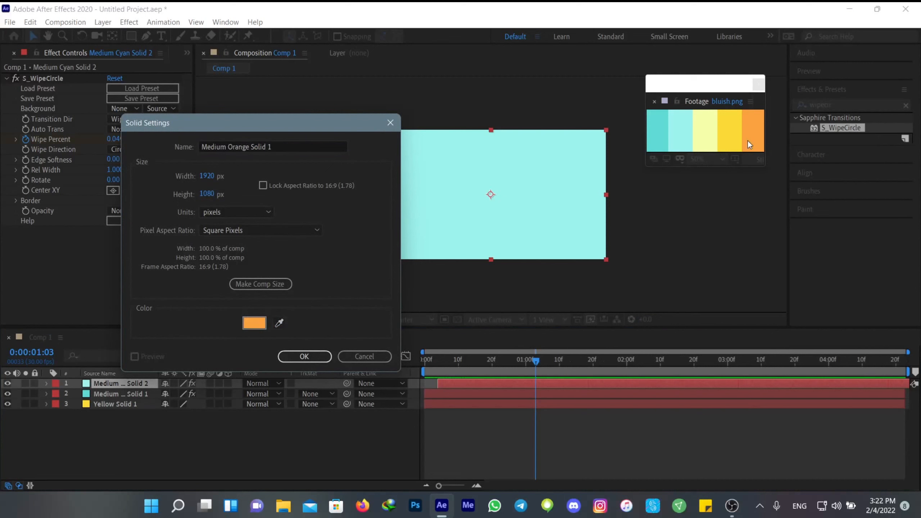
pyautogui.click(306, 356)
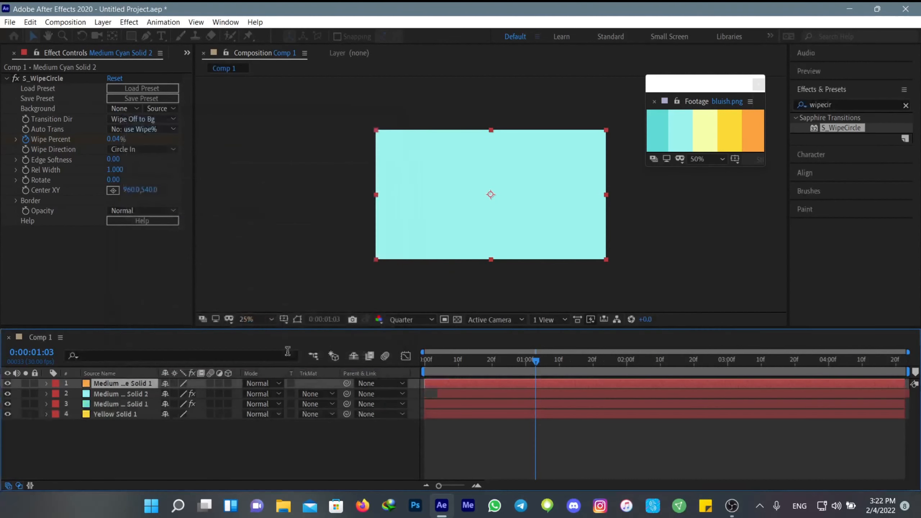
# Step: Search the effects for wipe and apply Sapphire's S_WipeChecker to the orange solid
pyautogui.click(840, 105)
pyautogui.click(838, 165)
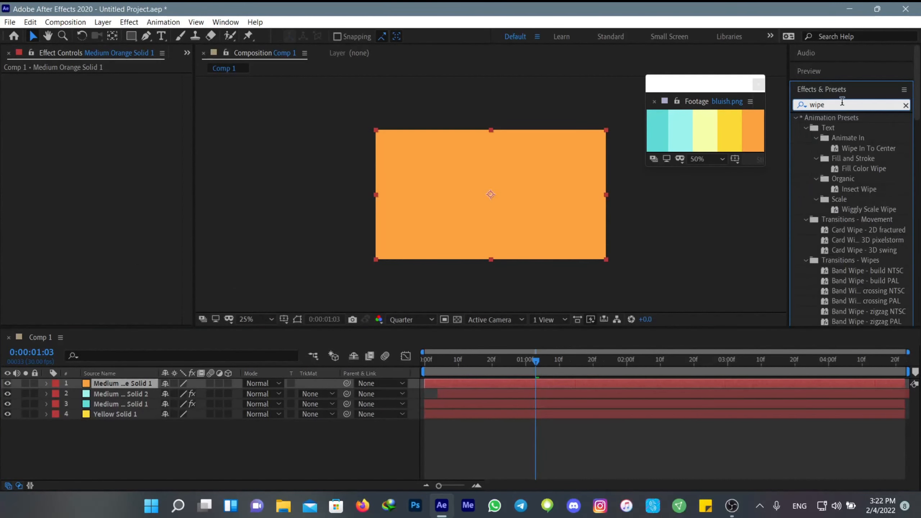
pyautogui.scroll(-15, 846, 245)
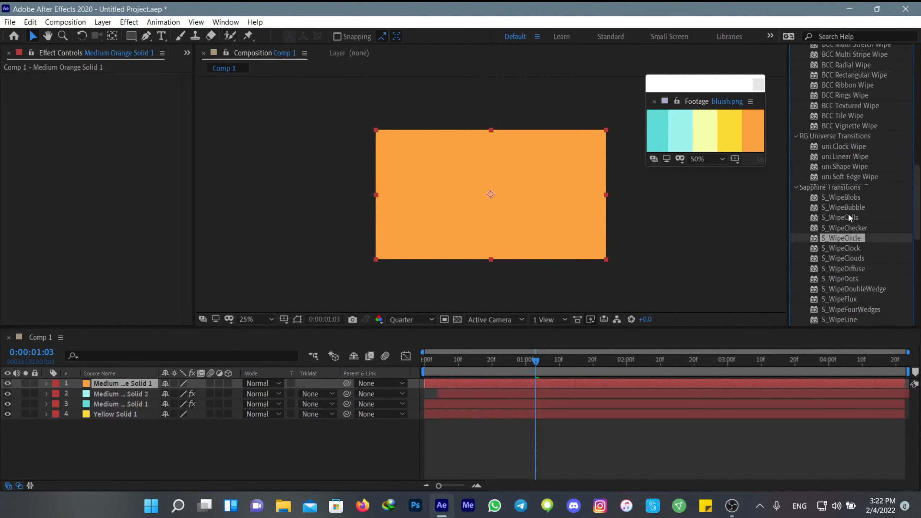
pyautogui.scroll(-3, 849, 217)
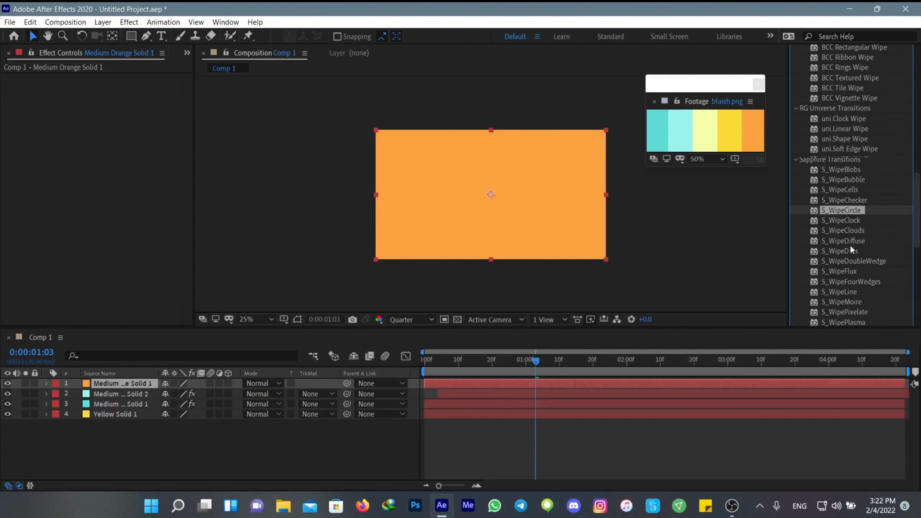
pyautogui.doubleClick(863, 200)
# Step: Set the orange layer's checker wipe to Wipe On from Bg, with Angle 39 and Frequency 13.50
pyautogui.moveTo(109, 140); pyautogui.dragTo(134, 115)
pyautogui.click(134, 115)
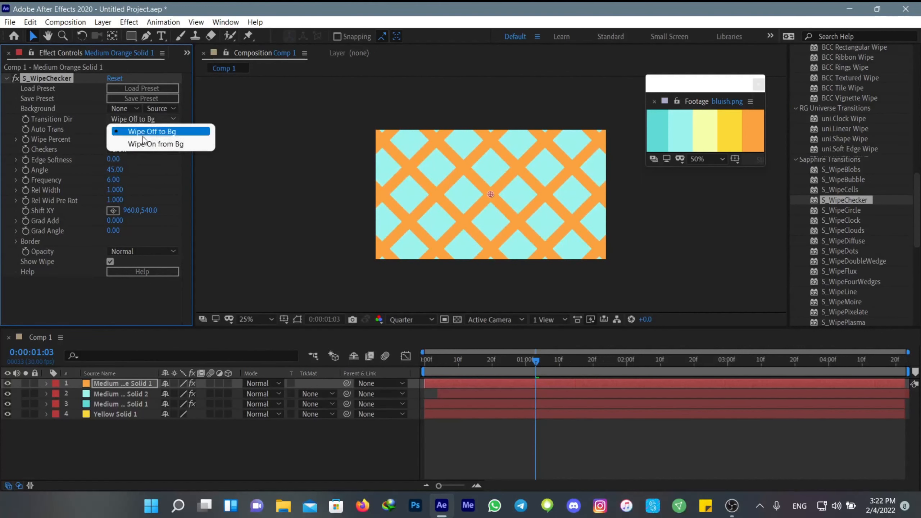
pyautogui.click(141, 140)
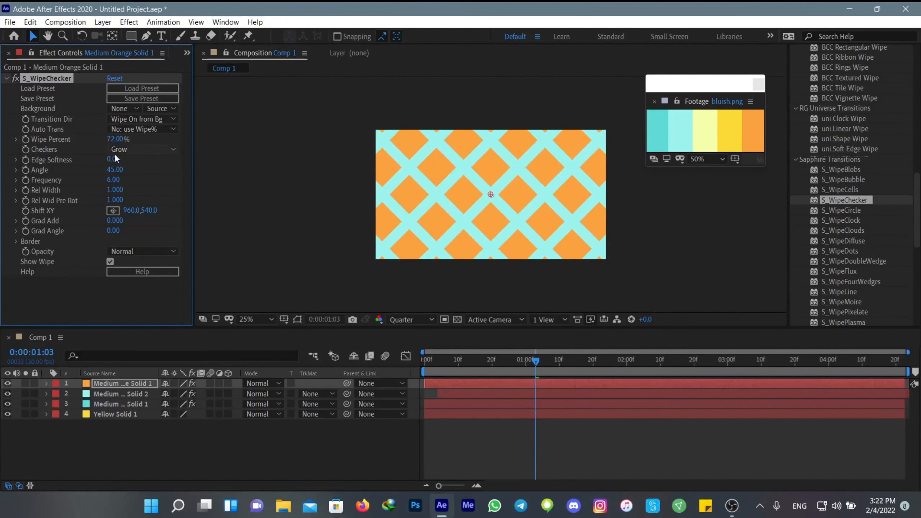
pyautogui.moveTo(116, 184)
pyautogui.mouseDown()
pyautogui.moveTo(117, 163)
pyautogui.moveTo(120, 177)
pyautogui.mouseUp()
# Step: Keyframe the orange layer's Wipe Percent from 0% at 0:00:00:20 to 100% at 0:00:01:08
pyautogui.moveTo(117, 139); pyautogui.dragTo(65, 156)
pyautogui.moveTo(536, 365); pyautogui.dragTo(491, 369)
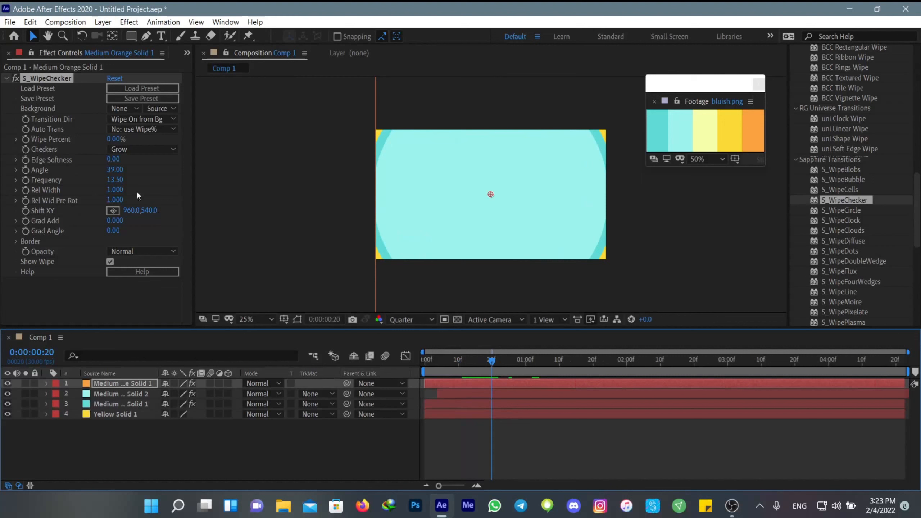
pyautogui.click(26, 139)
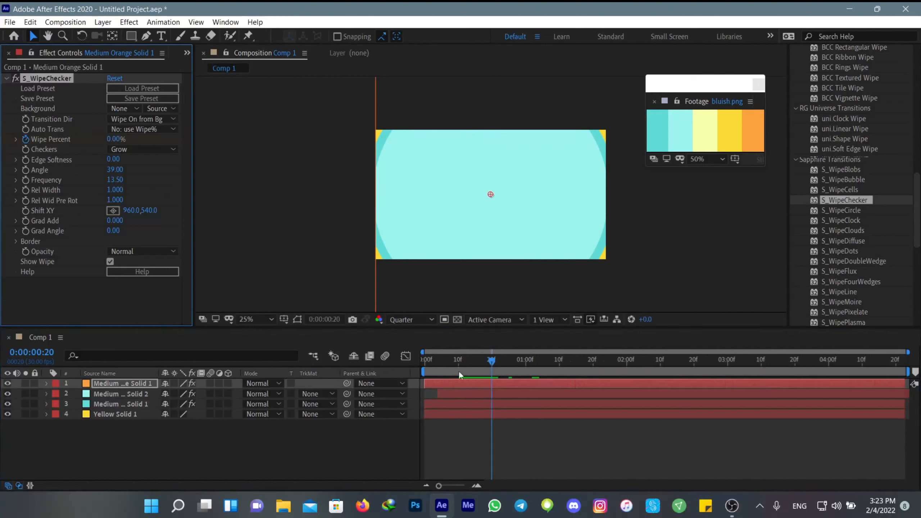
pyautogui.moveTo(452, 383); pyautogui.dragTo(465, 384)
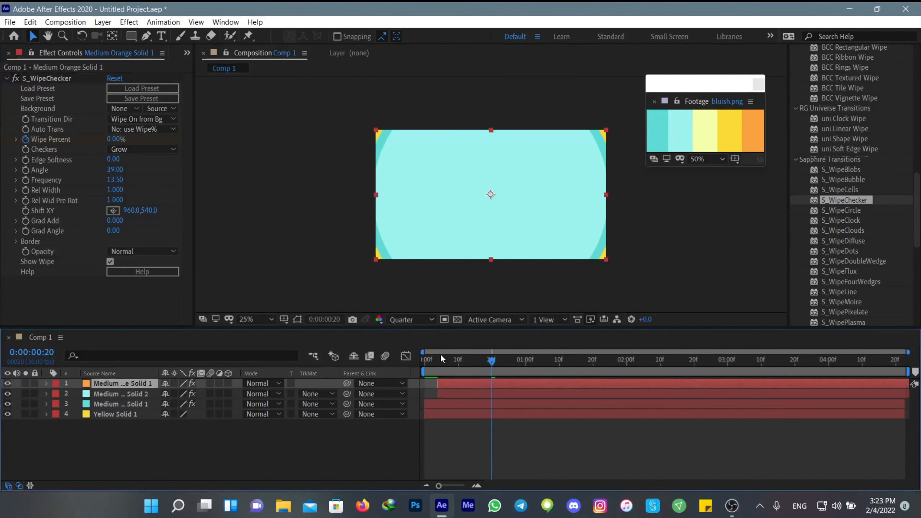
pyautogui.hotkey('ctrl', 'z')
pyautogui.moveTo(497, 361); pyautogui.dragTo(552, 374)
pyautogui.moveTo(117, 139); pyautogui.dragTo(197, 155)
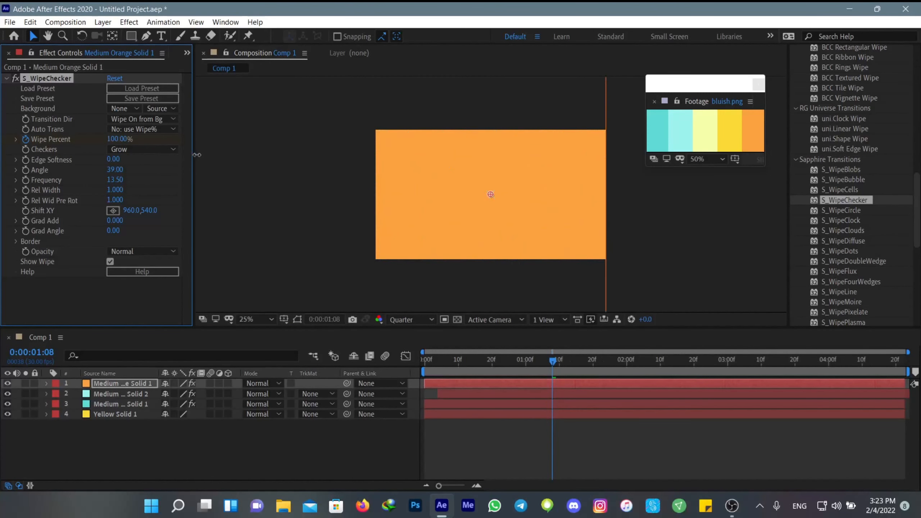
pyautogui.click(548, 382)
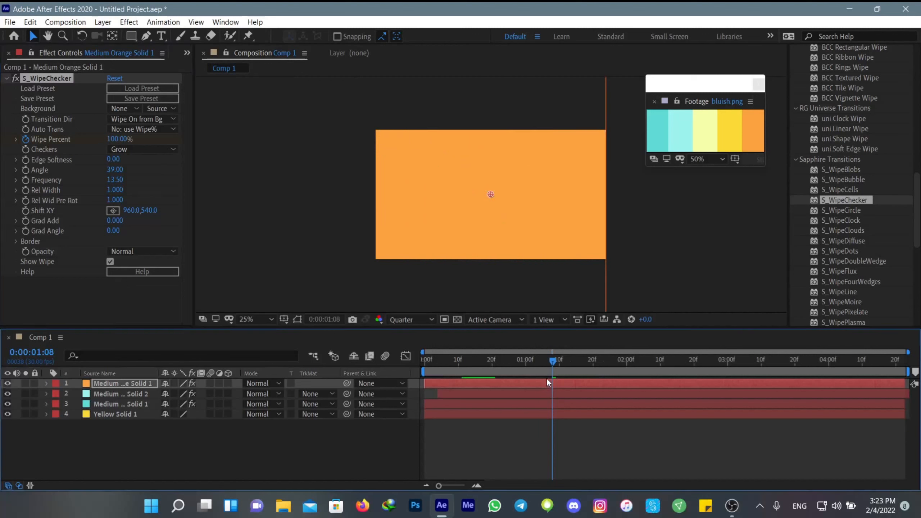
# Step: Reveal the orange layer's keyframes and animate the checker Angle from 39 at 0:00:00:00 to 60 at 0:00:04:22
pyautogui.press('u')
pyautogui.moveTo(552, 404); pyautogui.dragTo(414, 401)
pyautogui.click(26, 170)
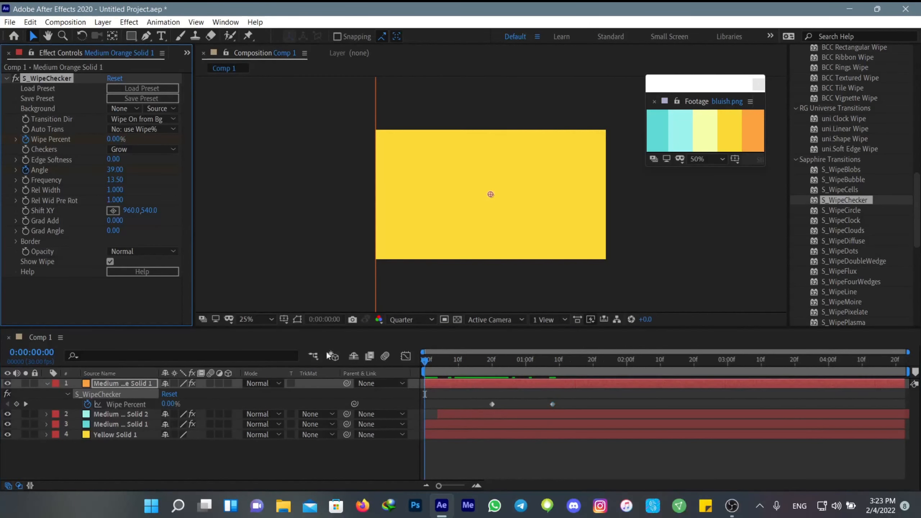
pyautogui.moveTo(425, 364); pyautogui.dragTo(902, 396)
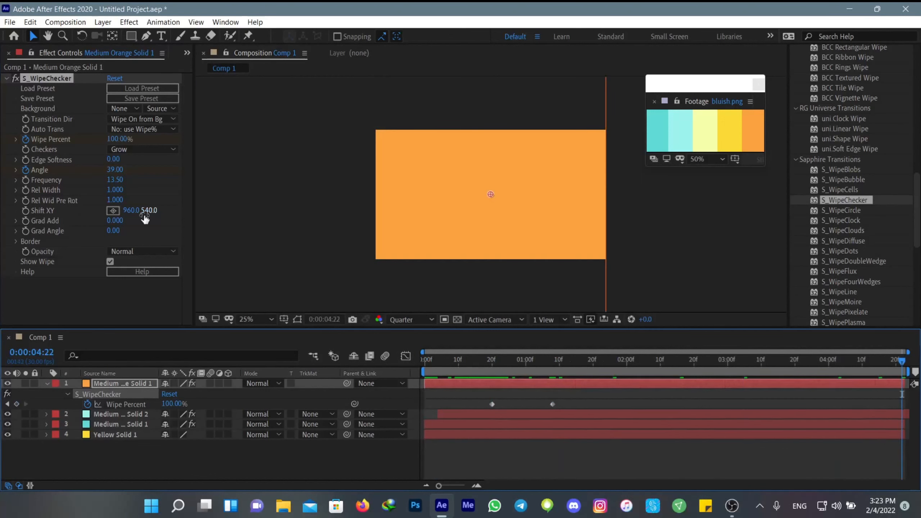
pyautogui.moveTo(113, 178); pyautogui.dragTo(132, 176)
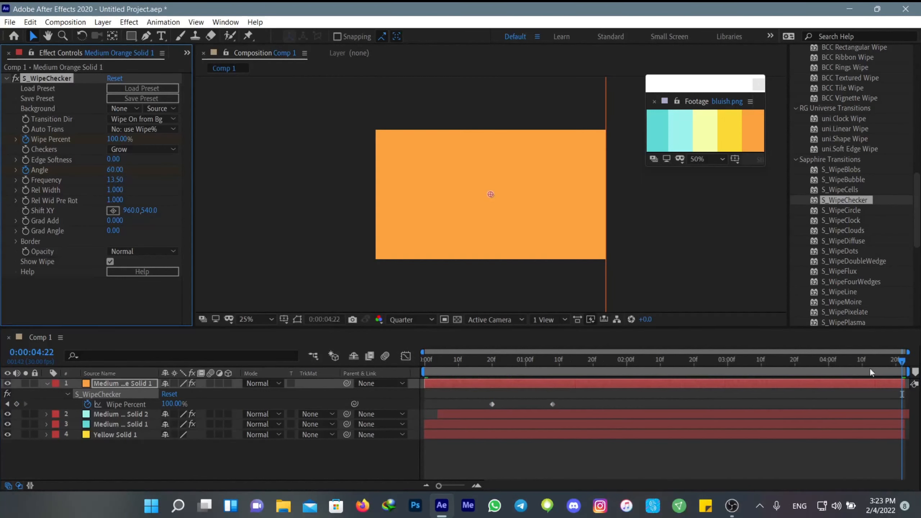
# Step: Preview the rotating checker wipe and set the Angle keyframe at 0:00:00:00 to 11
pyautogui.moveTo(902, 361); pyautogui.dragTo(389, 400)
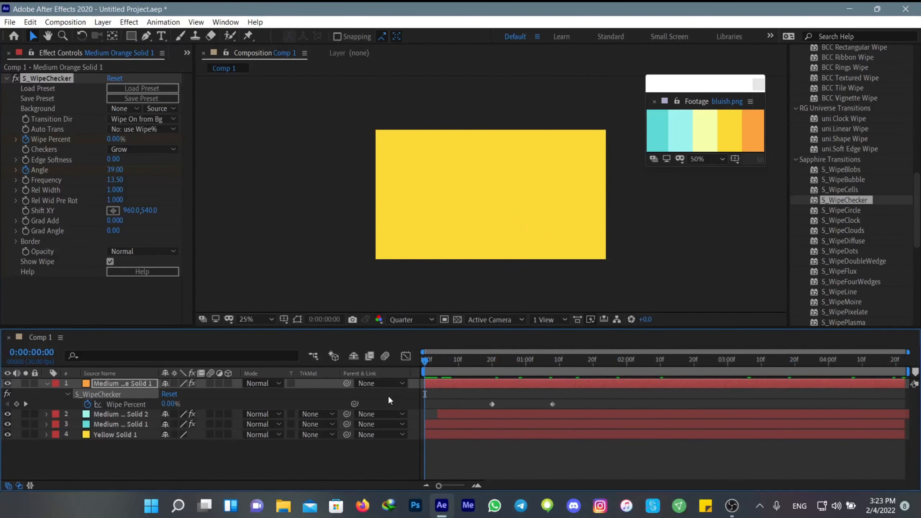
pyautogui.press('space')
pyautogui.press('space')
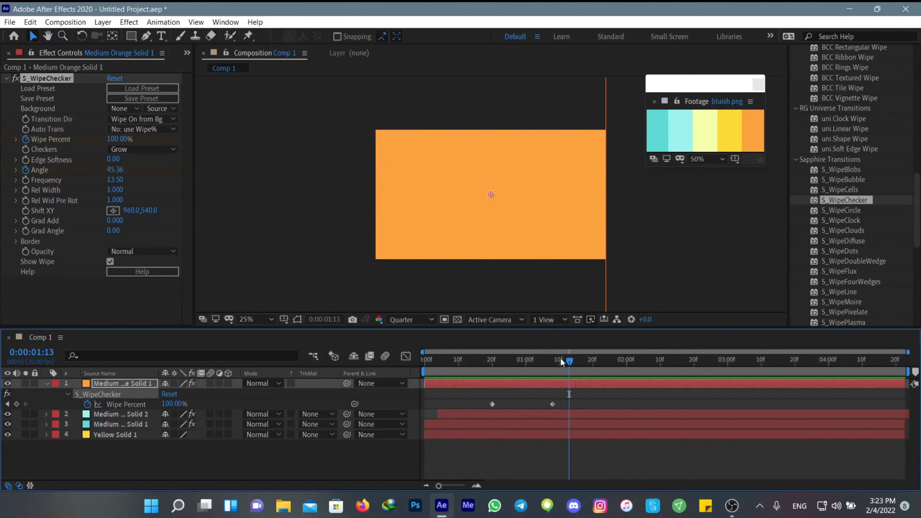
pyautogui.moveTo(560, 357); pyautogui.dragTo(380, 414)
pyautogui.moveTo(114, 170); pyautogui.dragTo(106, 171)
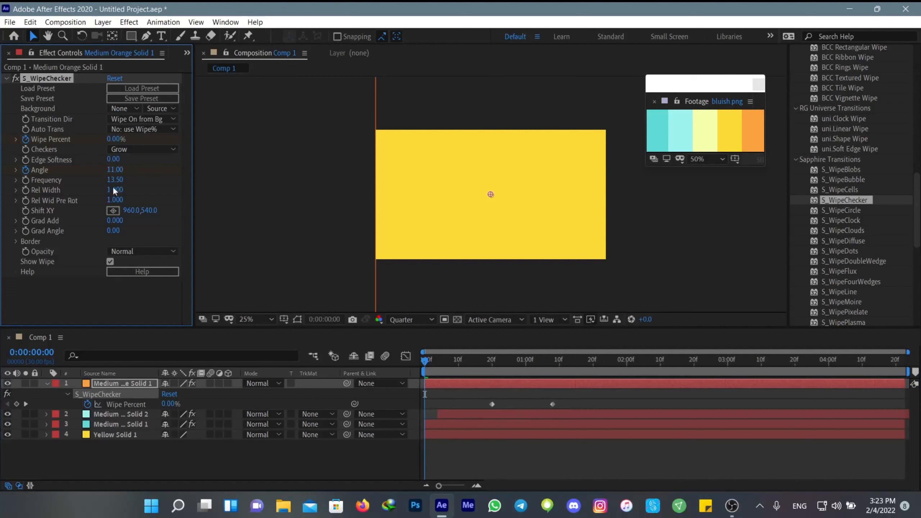
pyautogui.press('space')
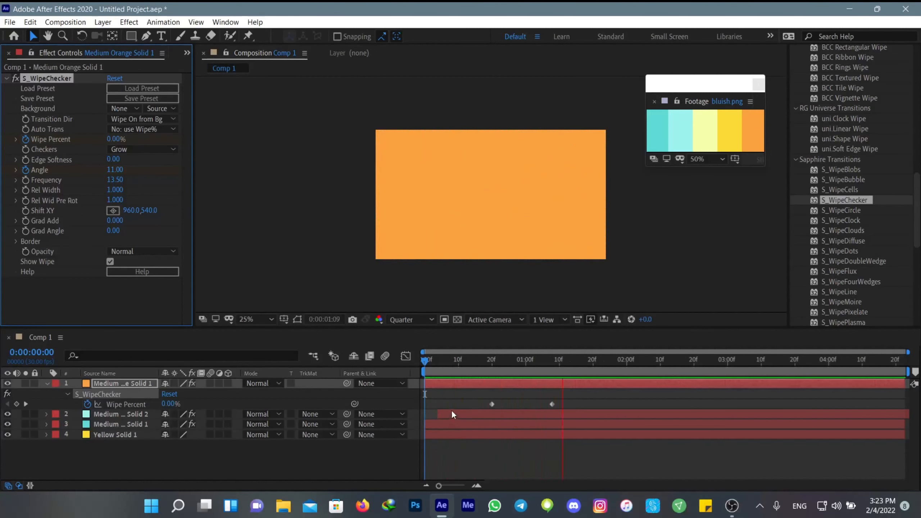
# Step: Move the orange layer's ending Wipe Percent keyframe to about 0:00:01:25, previewing the slower checker wipe
pyautogui.moveTo(552, 404); pyautogui.dragTo(620, 405)
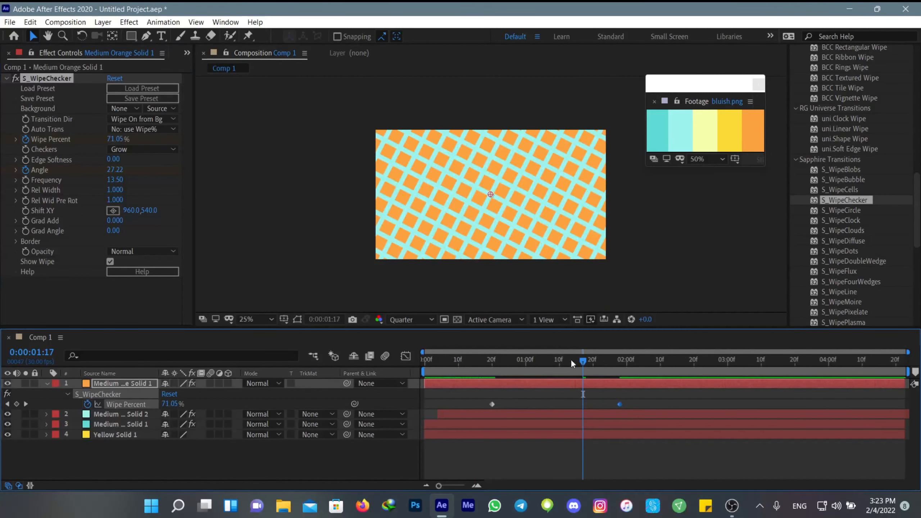
pyautogui.press('Home')
pyautogui.press('space')
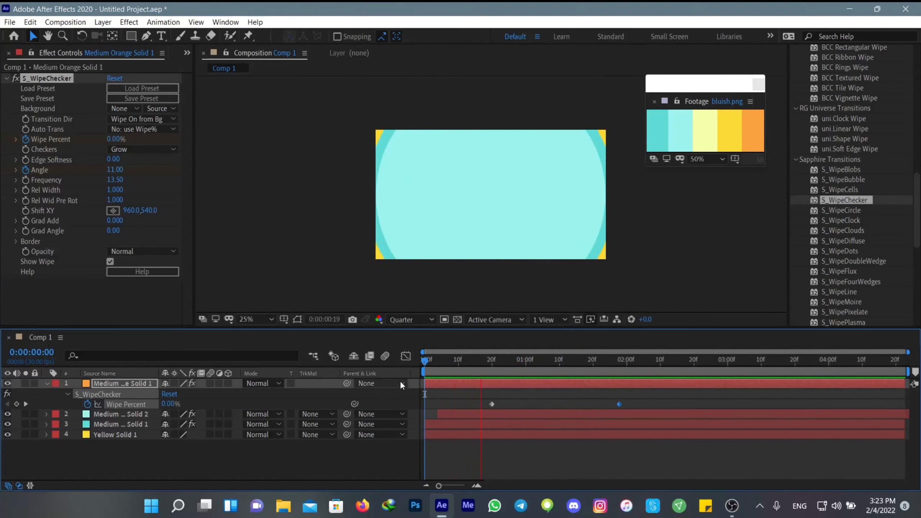
pyautogui.press('space')
pyautogui.moveTo(618, 403)
pyautogui.mouseDown()
pyautogui.moveTo(586, 404)
pyautogui.moveTo(609, 403)
pyautogui.mouseUp()
pyautogui.press('Home')
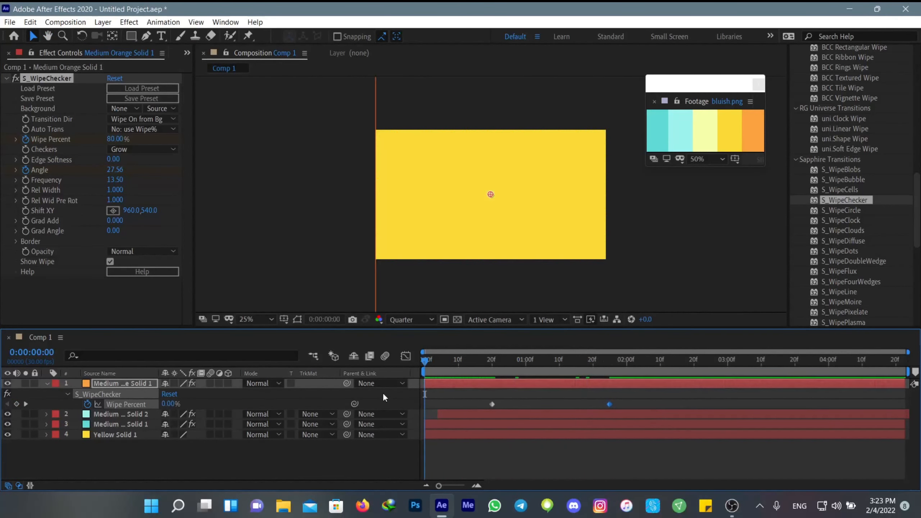
pyautogui.press('space')
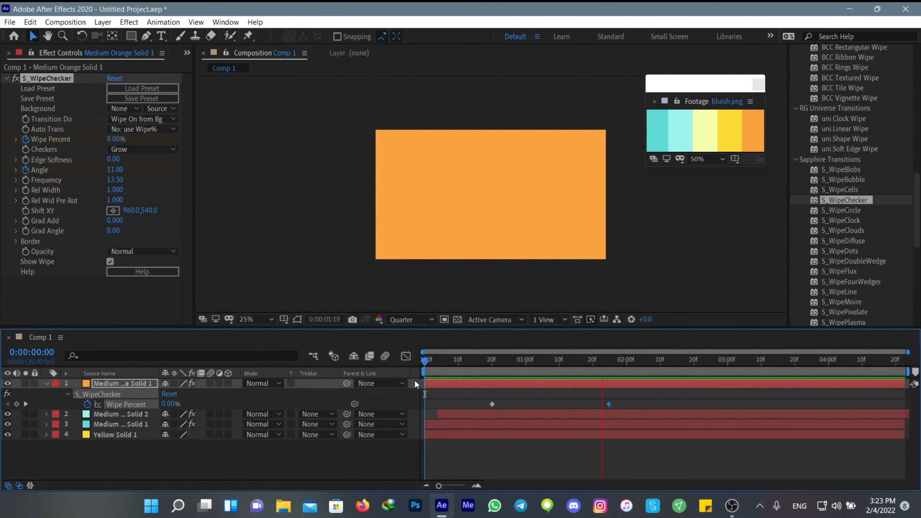
# Step: Trim the start of the orange layer to just before its first Wipe Percent keyframe, at about 0:00:00:19
pyautogui.moveTo(424, 382); pyautogui.dragTo(487, 387)
pyautogui.click(539, 385)
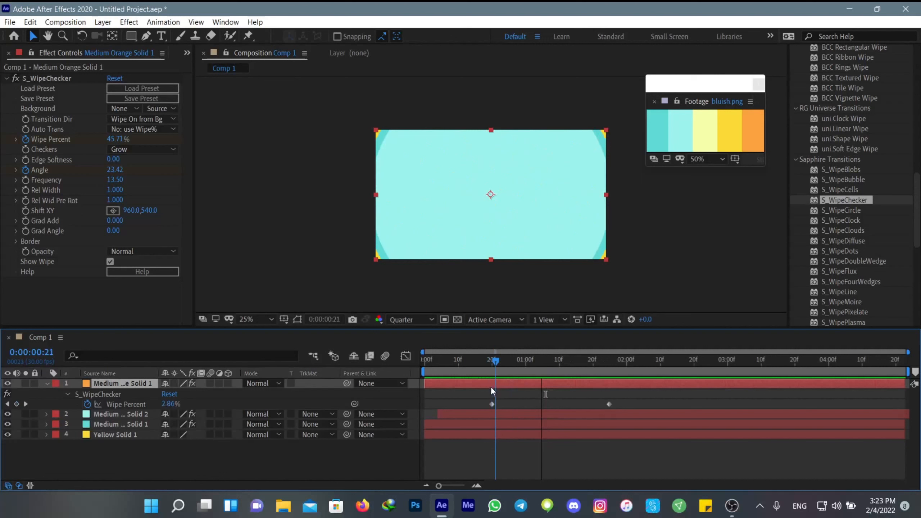
pyautogui.moveTo(423, 383); pyautogui.dragTo(491, 383)
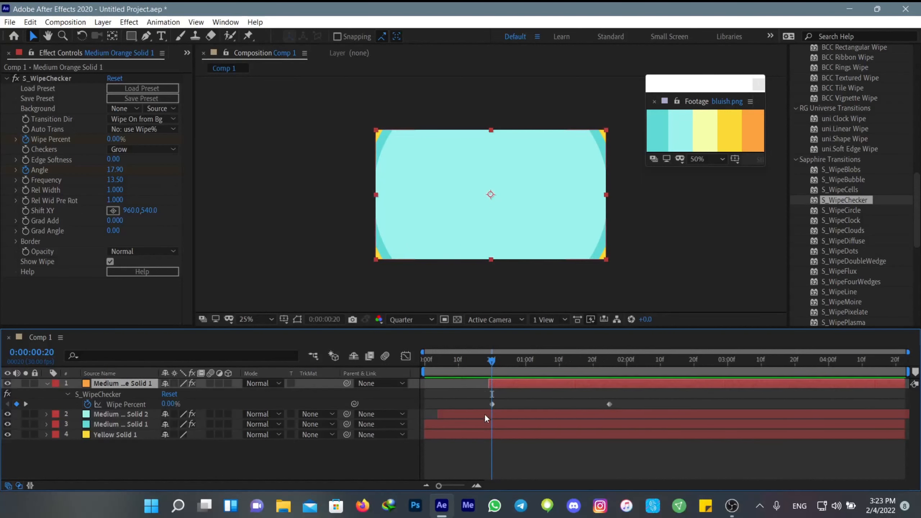
# Step: Duplicate the orange solid and recolour the copy as a new solid with the pale yellow from the palette
pyautogui.hotkey('ctrl', 'd')
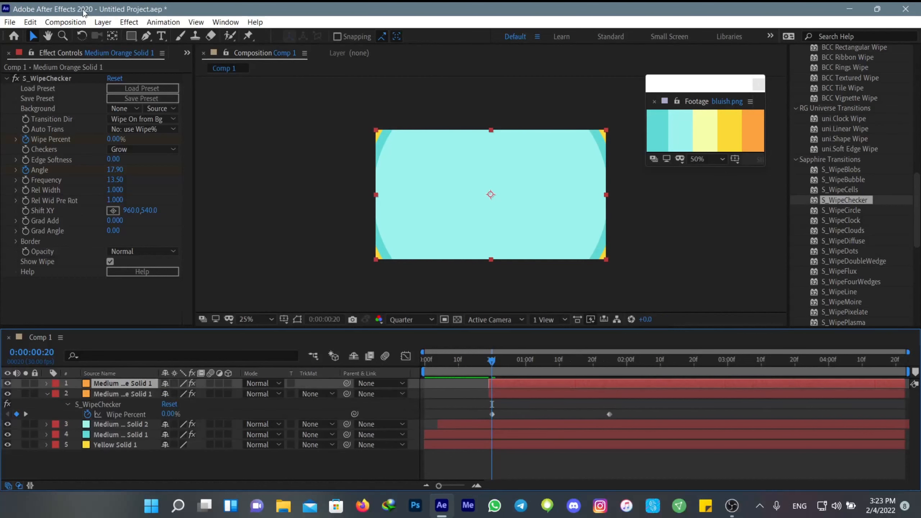
pyautogui.click(103, 22)
pyautogui.click(120, 49)
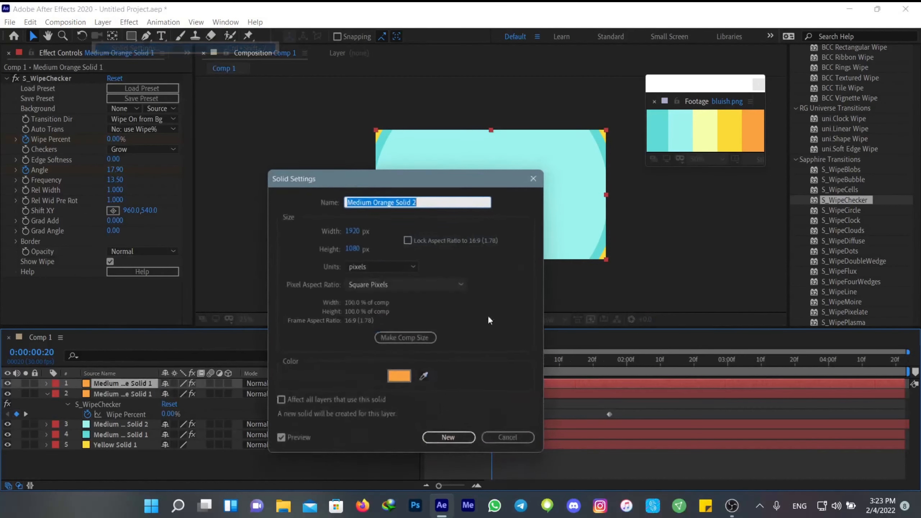
pyautogui.click(425, 377)
pyautogui.click(708, 132)
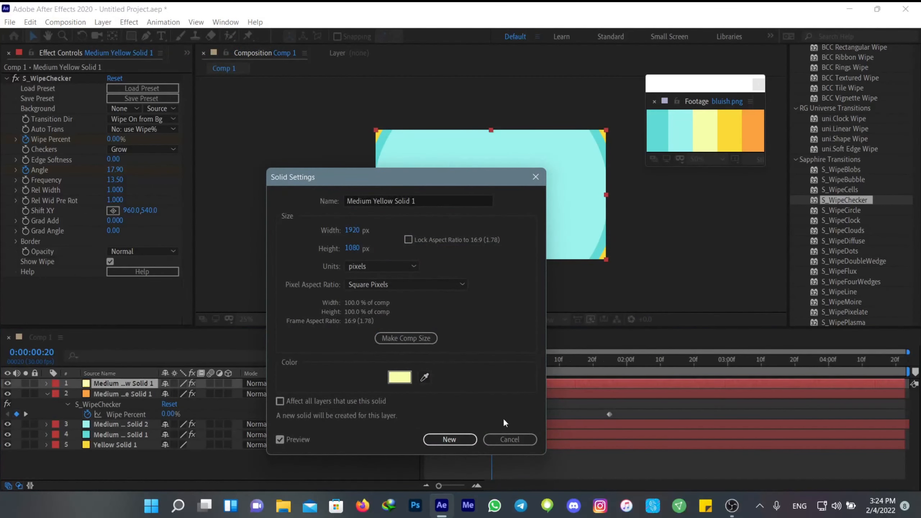
pyautogui.click(460, 440)
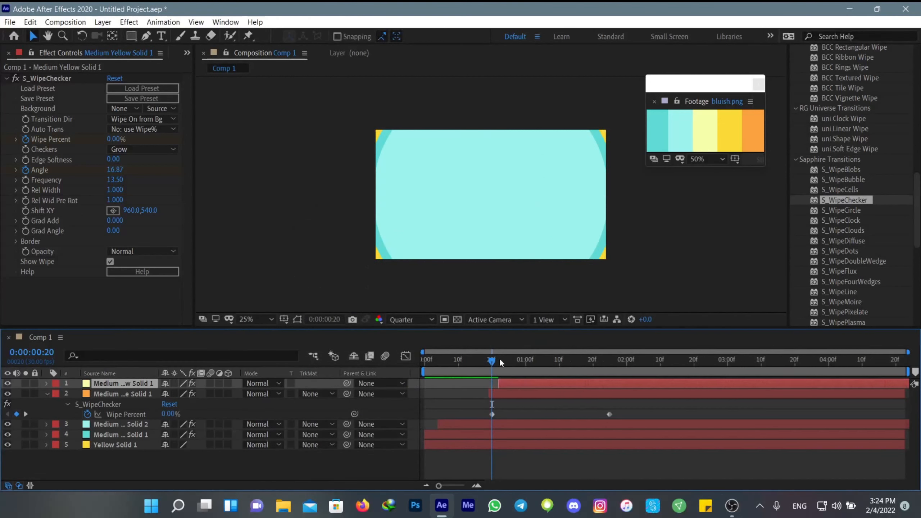
# Step: Offset the pale yellow layer about three frames later and move its Angle keyframes about two frames earlier
pyautogui.moveTo(499, 359); pyautogui.dragTo(550, 370)
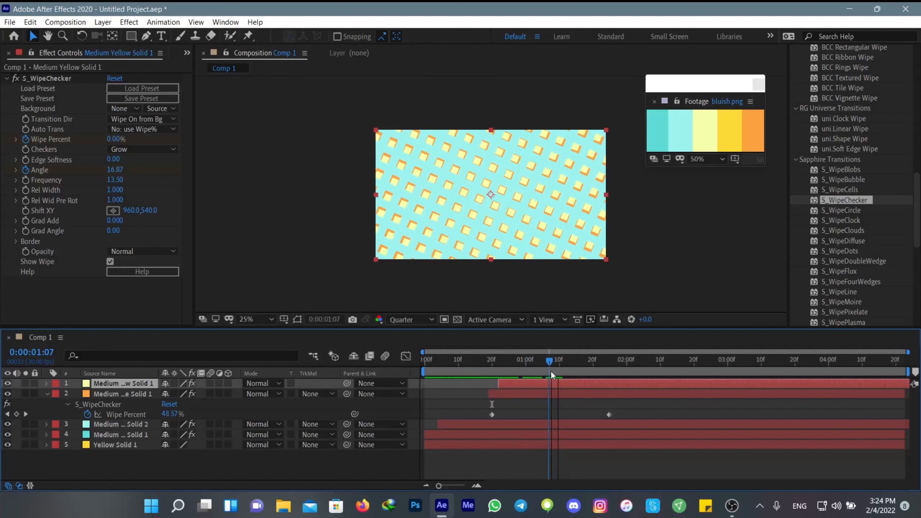
pyautogui.press('u')
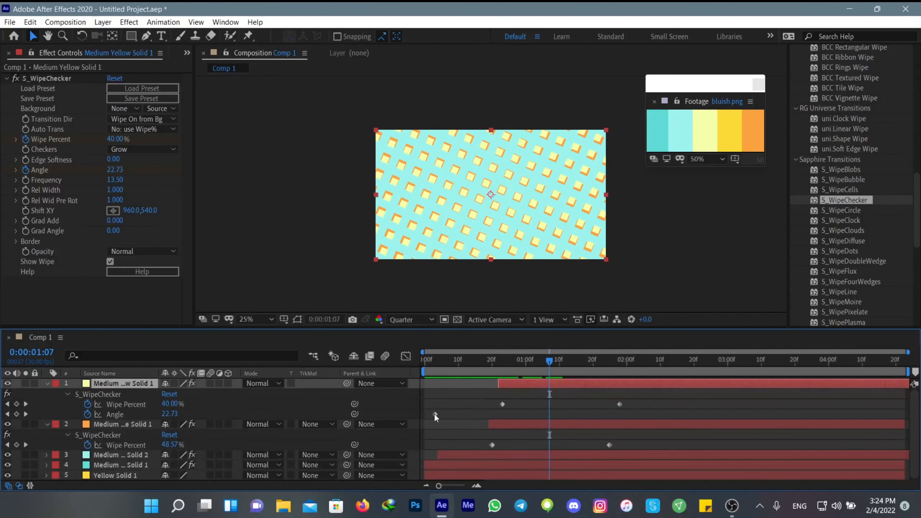
pyautogui.click(116, 417)
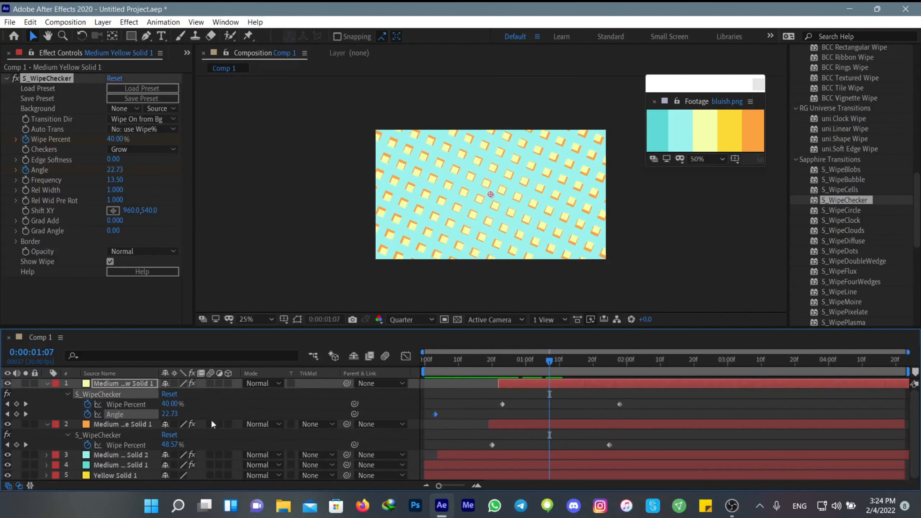
pyautogui.click(443, 424)
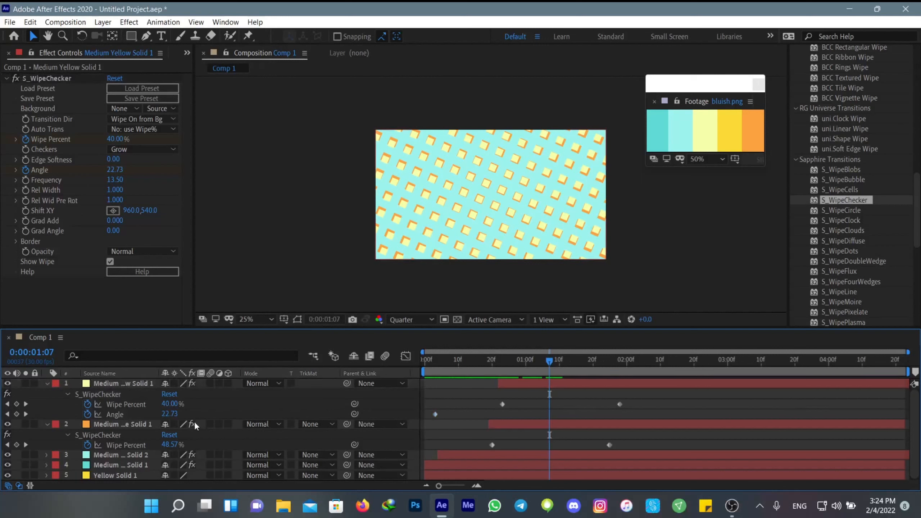
pyautogui.click(132, 416)
pyautogui.moveTo(436, 413)
pyautogui.mouseDown()
pyautogui.moveTo(446, 416)
pyautogui.moveTo(427, 415)
pyautogui.mouseUp()
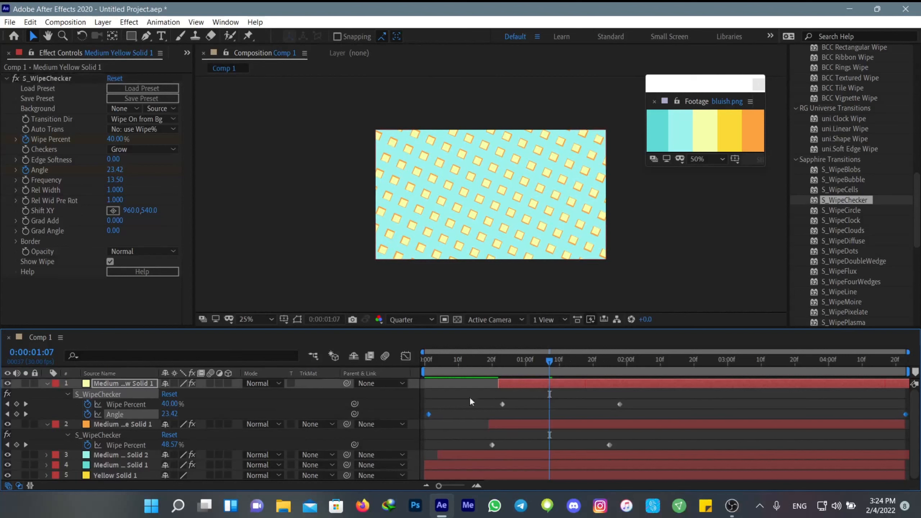
# Step: Move the pale yellow layer's Wipe Percent keyframes to about 0:00:01:03 and 0:00:02:08 and preview the staggered checker wipes
pyautogui.moveTo(554, 361); pyautogui.dragTo(573, 395)
pyautogui.moveTo(660, 402); pyautogui.dragTo(536, 405)
pyautogui.press('space')
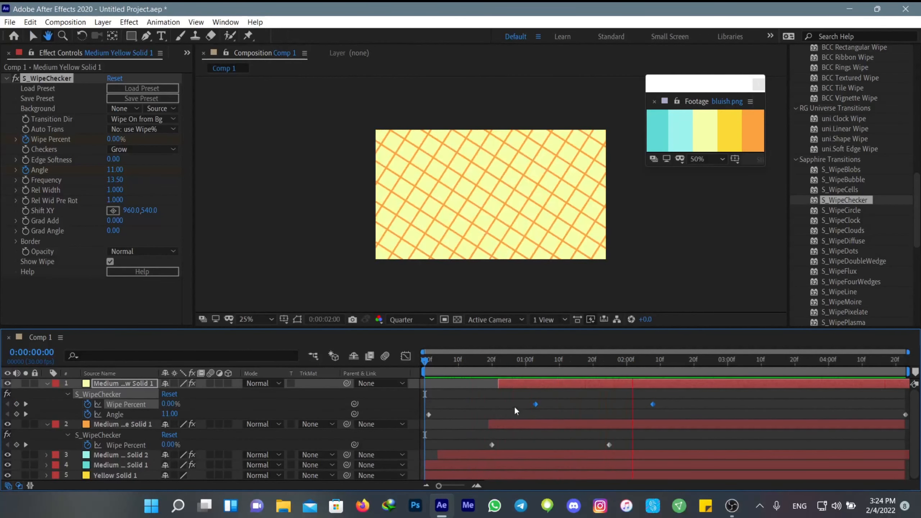
pyautogui.press('space')
# Step: Collapse the keyframe properties of the pale yellow and orange layers
pyautogui.click(596, 396)
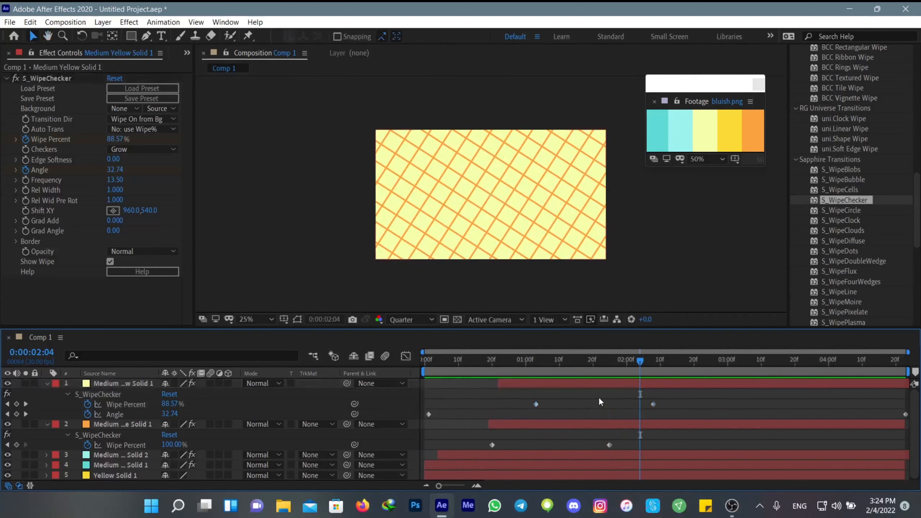
pyautogui.click(46, 384)
pyautogui.click(47, 395)
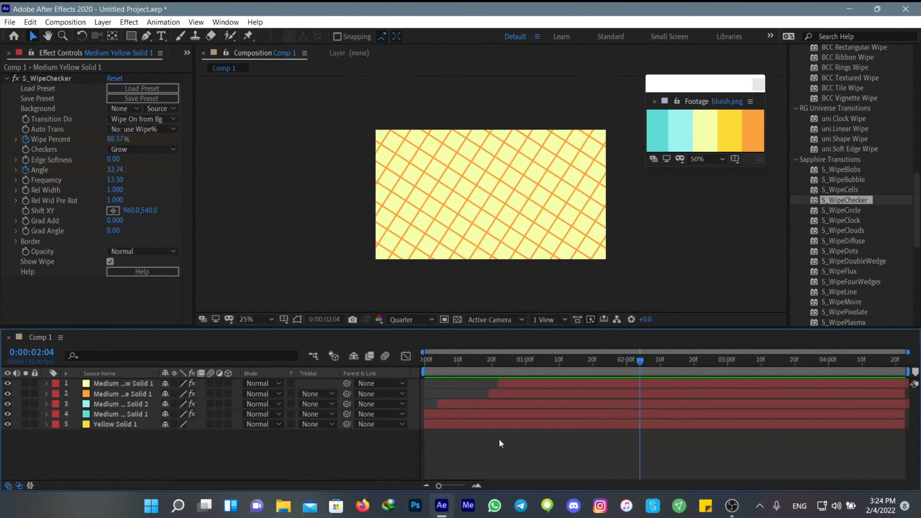
# Step: Create a new full-size solid coloured with the light cyan sampled from the palette
pyautogui.rightClick(506, 438)
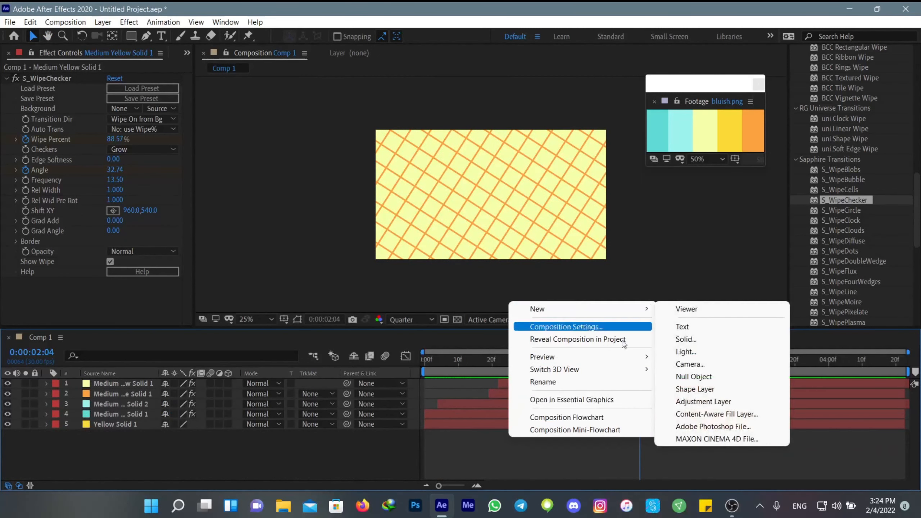
pyautogui.click(686, 339)
pyautogui.click(281, 322)
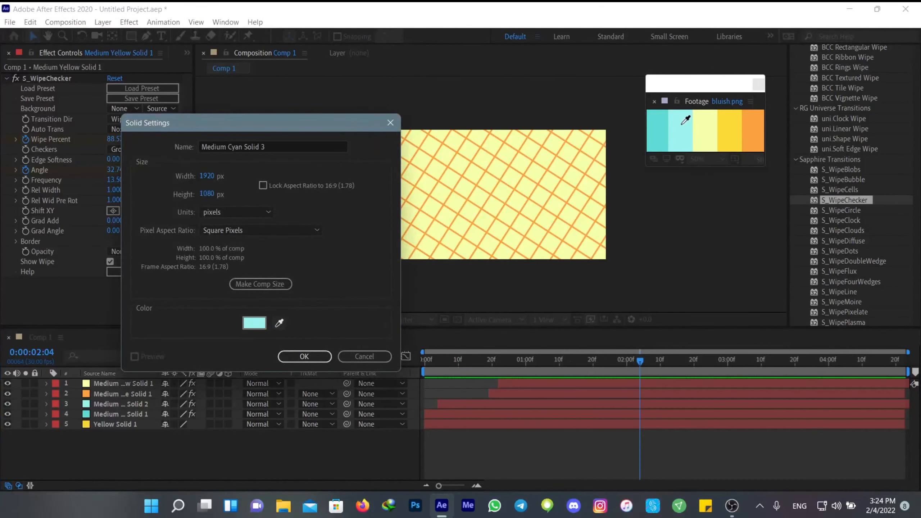
pyautogui.click(304, 356)
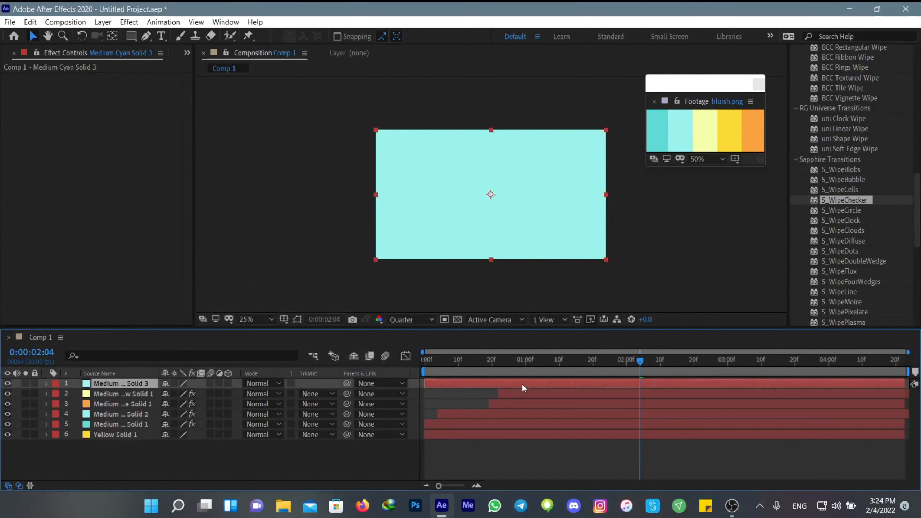
# Step: Apply the S_WipeWedge effect to the new light cyan solid and shift the layer to start at 0:00:02:00
pyautogui.scroll(-4, 866, 209)
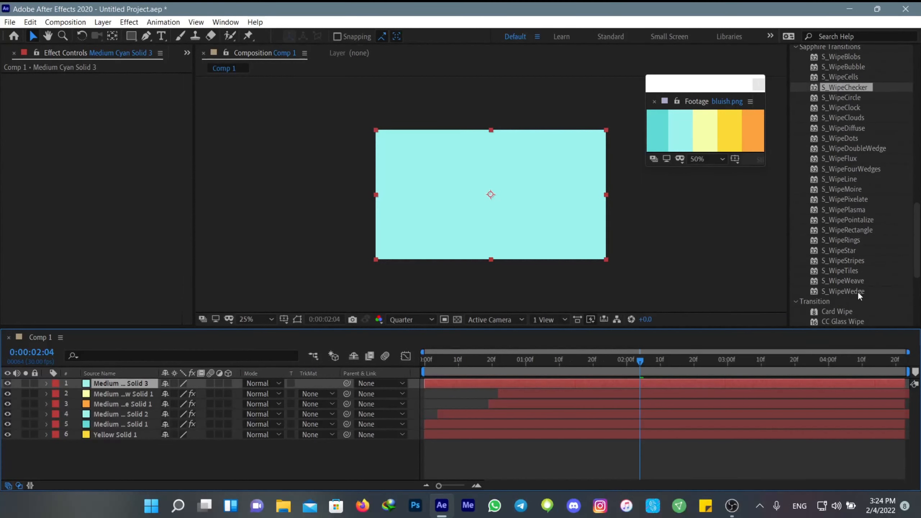
pyautogui.moveTo(846, 292); pyautogui.dragTo(573, 382)
pyautogui.moveTo(422, 384); pyautogui.dragTo(564, 403)
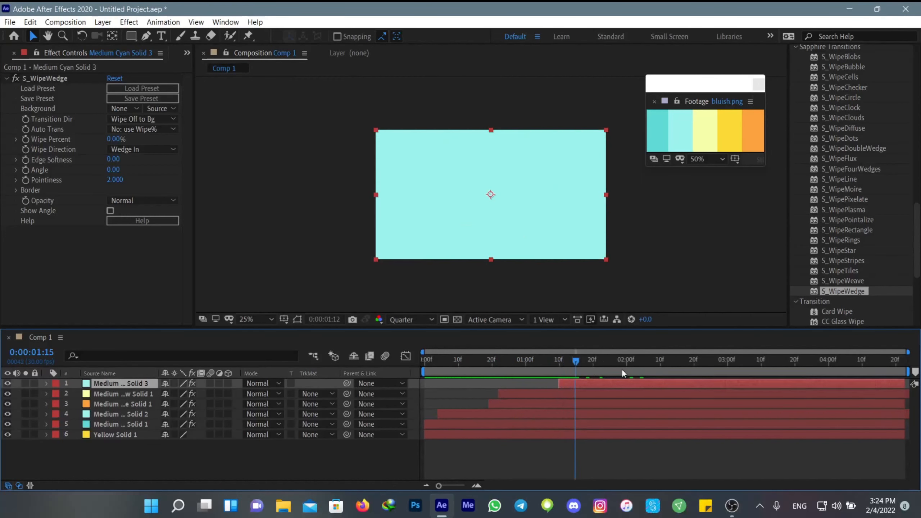
pyautogui.moveTo(608, 383)
pyautogui.mouseDown()
pyautogui.moveTo(628, 385)
pyautogui.moveTo(552, 385)
pyautogui.moveTo(592, 384)
pyautogui.mouseUp()
pyautogui.press('i')
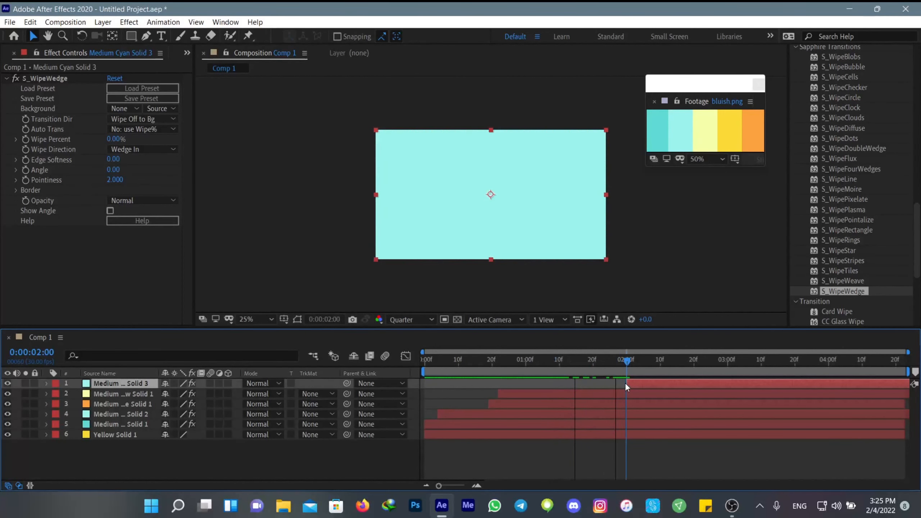
# Step: Set the wedge wipe's Transition Dir to Wipe On from Bg and its Angle to 90
pyautogui.click(103, 144)
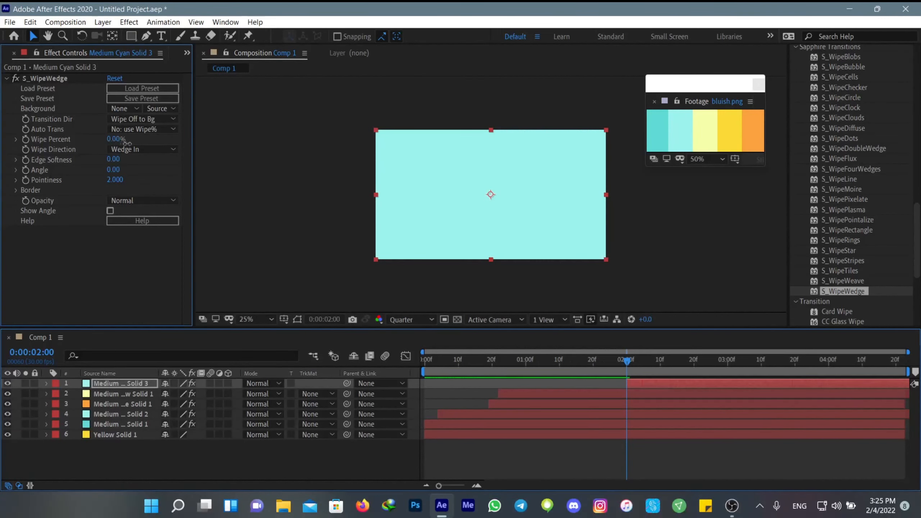
pyautogui.click(118, 119)
pyautogui.click(133, 144)
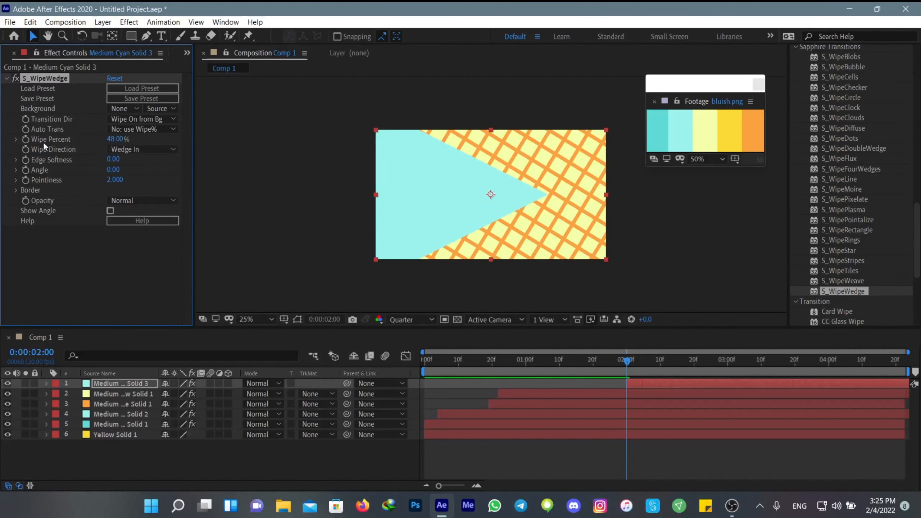
pyautogui.moveTo(113, 169); pyautogui.dragTo(162, 173)
pyautogui.click(113, 170)
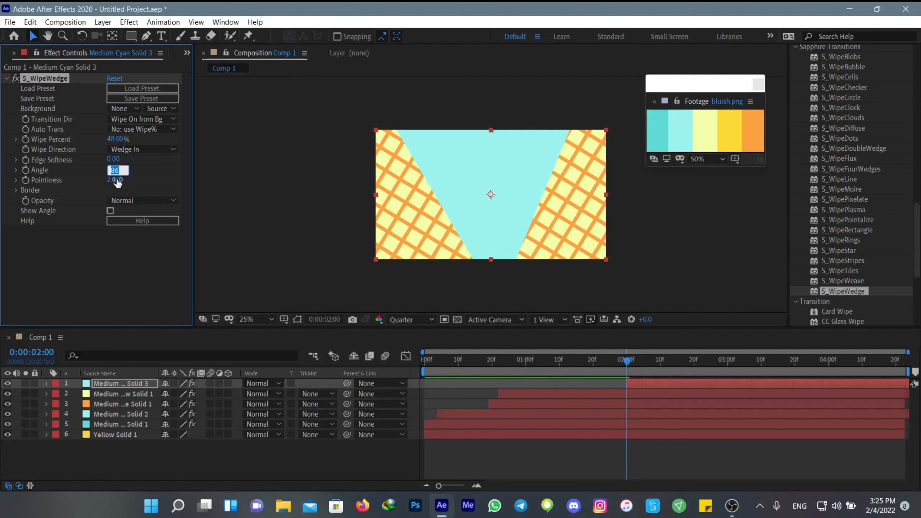
pyautogui.press('Return')
# Step: Keyframe the wedge's Wipe Percent from 0% at 0:00:02:00 to 100% at 0:00:02:28 and preview it
pyautogui.moveTo(111, 139); pyautogui.dragTo(74, 148)
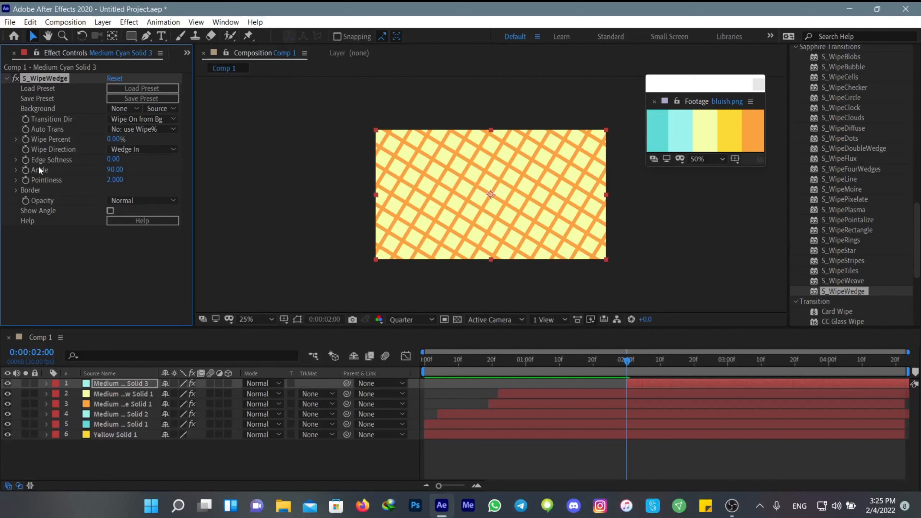
pyautogui.moveTo(628, 363); pyautogui.dragTo(722, 363)
pyautogui.moveTo(122, 142); pyautogui.dragTo(232, 155)
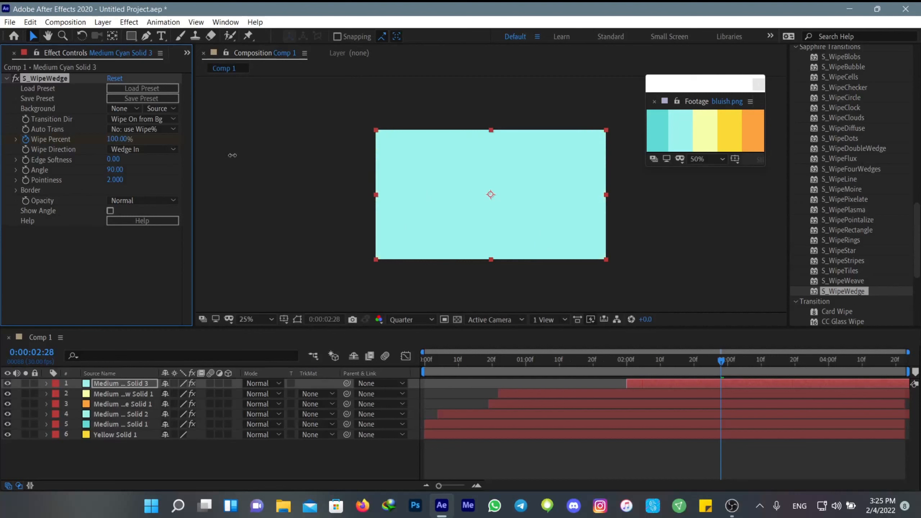
pyautogui.press('space')
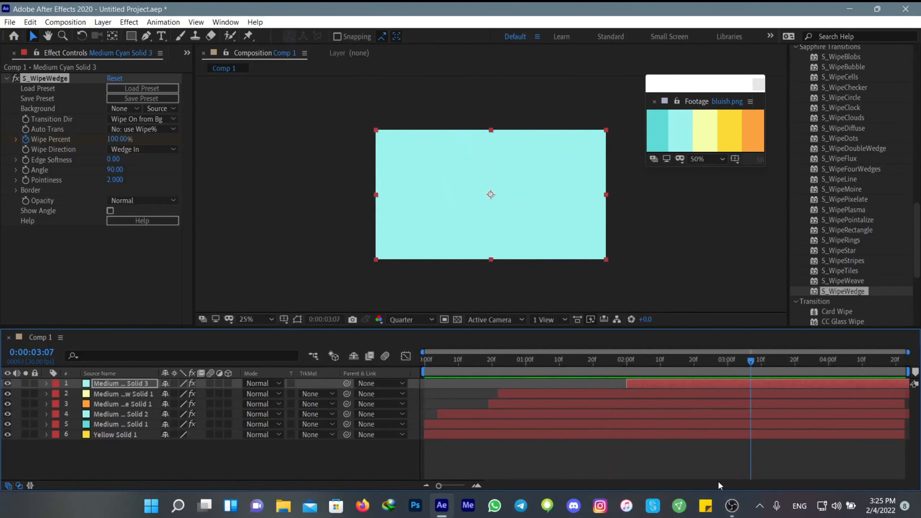
# Step: Reveal the light cyan layer's Wipe Percent keyframes and apply Easy Ease to both
pyautogui.press('u')
pyautogui.moveTo(741, 398); pyautogui.dragTo(598, 410)
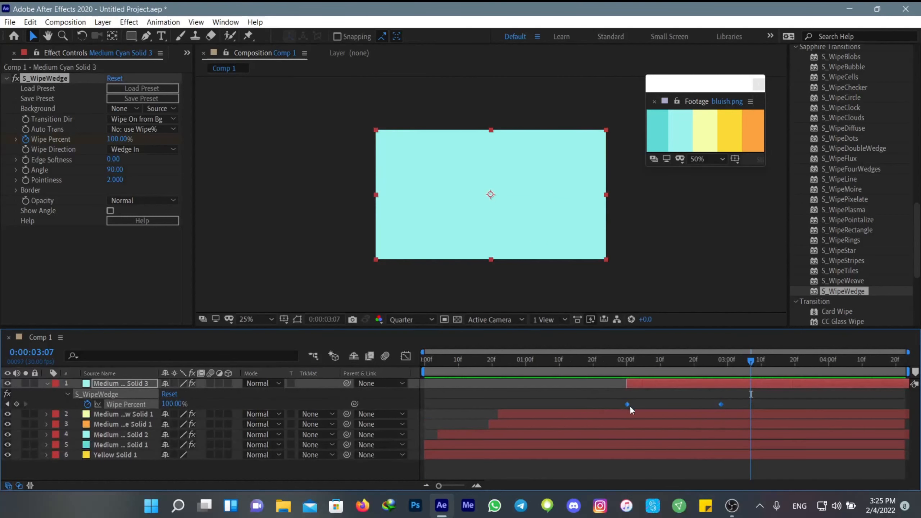
pyautogui.rightClick(630, 406)
pyautogui.press('Escape')
pyautogui.rightClick(627, 404)
pyautogui.moveTo(637, 399)
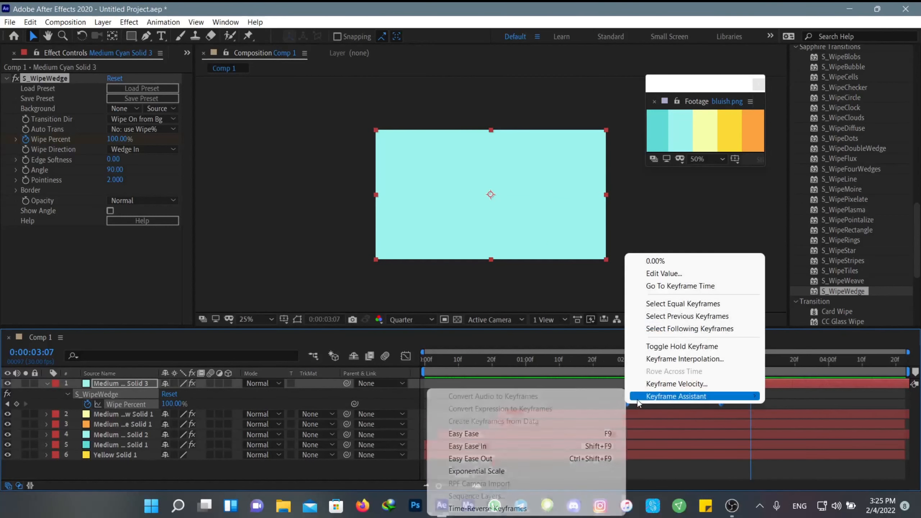
pyautogui.click(526, 437)
# Step: Lengthen the last Wipe Percent keyframe's incoming influence in the speed graph for a softer stop and preview the wedge wipe
pyautogui.click(405, 356)
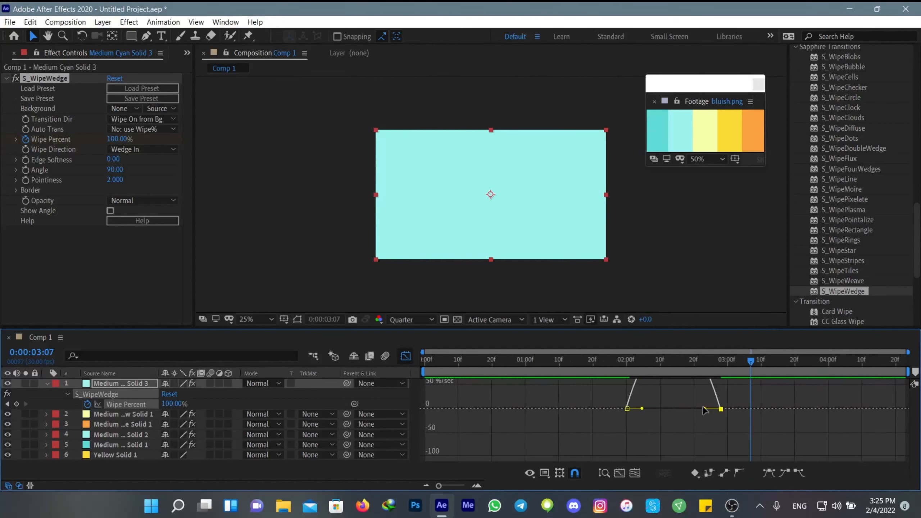
pyautogui.moveTo(704, 408); pyautogui.dragTo(673, 408)
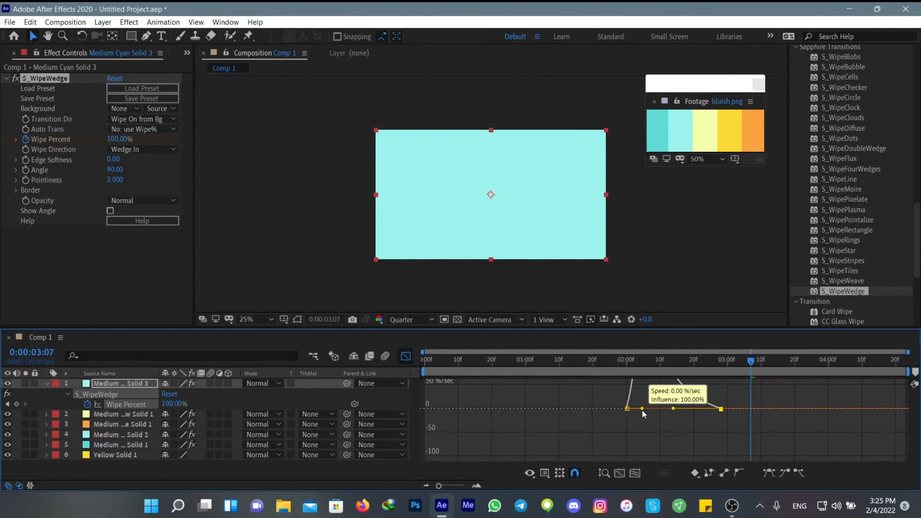
pyautogui.click(406, 356)
pyautogui.moveTo(742, 373); pyautogui.dragTo(558, 407)
pyautogui.press('space')
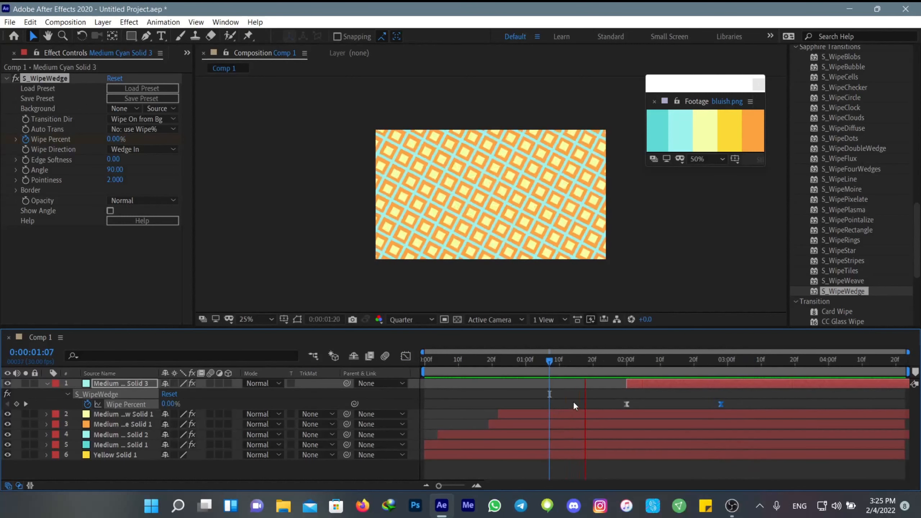
# Step: Duplicate the light cyan wedge layer and recolour the copy as a new solid with the darker turquoise from the palette
pyautogui.moveTo(715, 377); pyautogui.dragTo(671, 388)
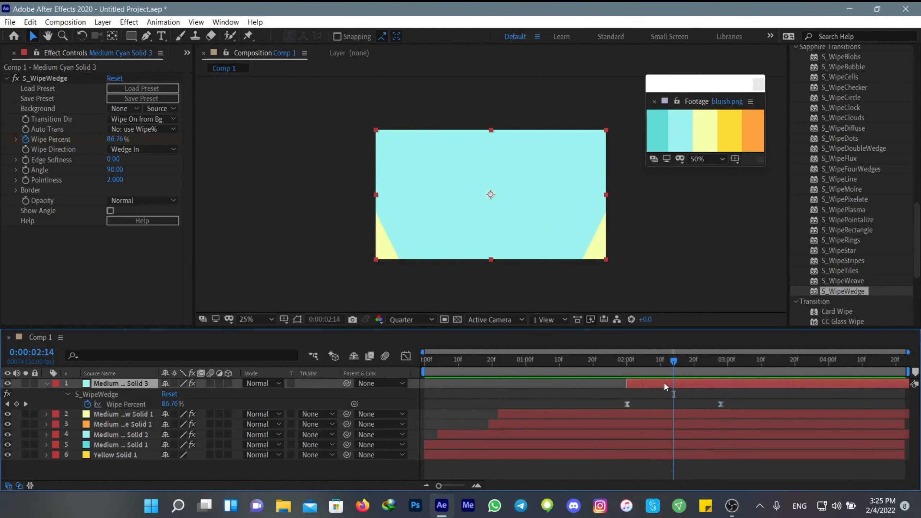
pyautogui.hotkey('ctrl', 'd')
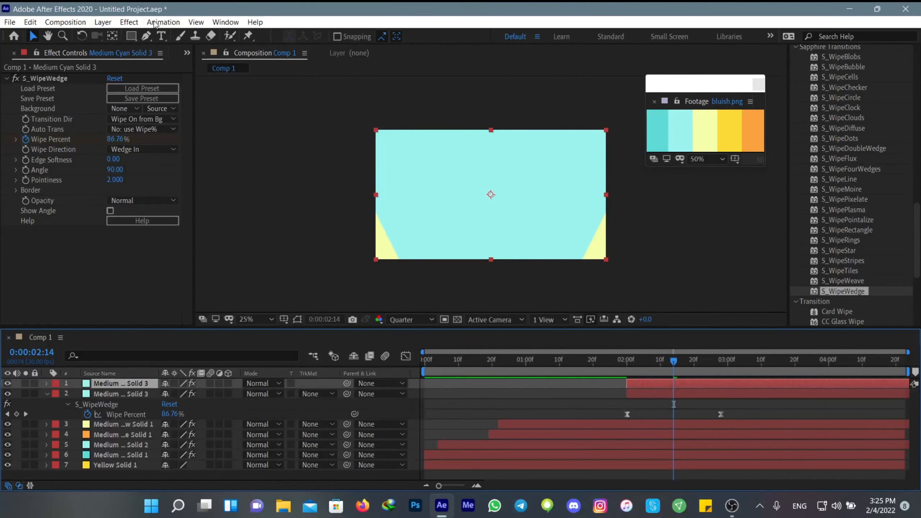
pyautogui.click(103, 22)
pyautogui.click(119, 45)
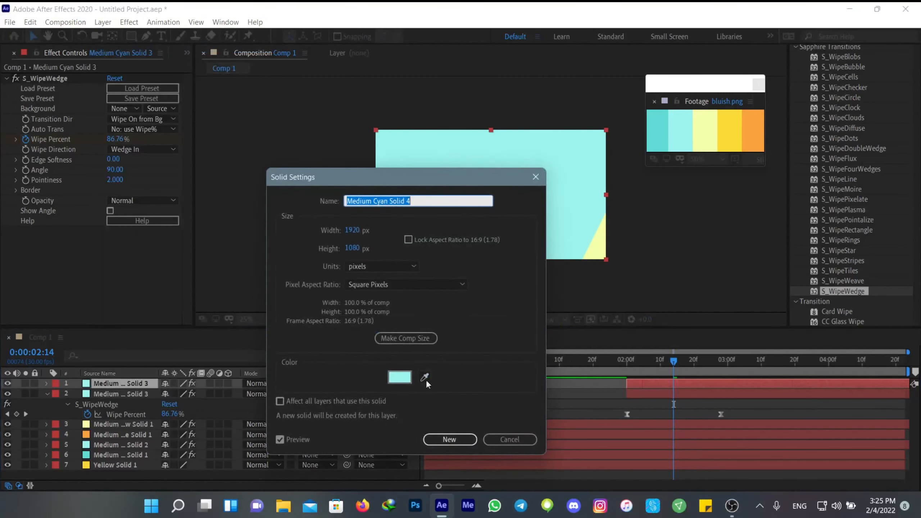
pyautogui.click(425, 379)
pyautogui.click(659, 126)
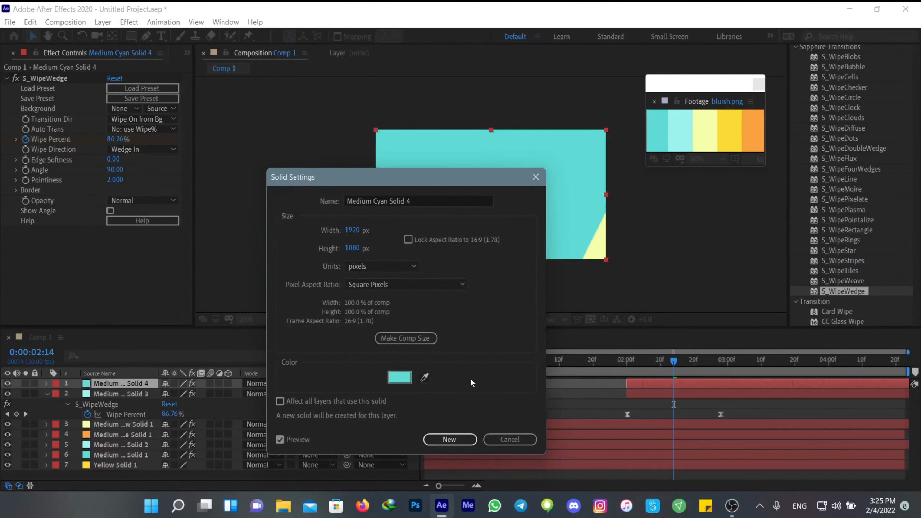
pyautogui.click(449, 439)
# Step: Offset the turquoise wedge layer about five frames later and preview the whole transition from the start
pyautogui.moveTo(637, 383); pyautogui.dragTo(651, 389)
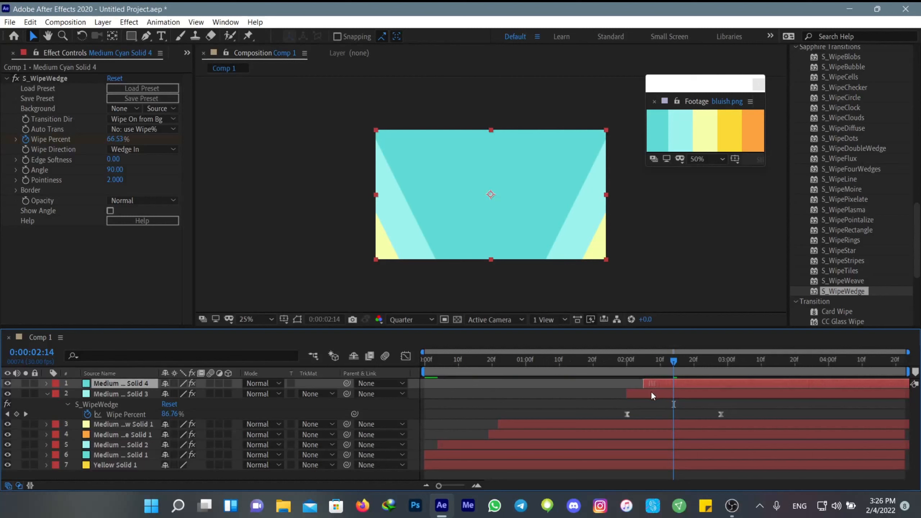
pyautogui.moveTo(668, 398); pyautogui.dragTo(341, 398)
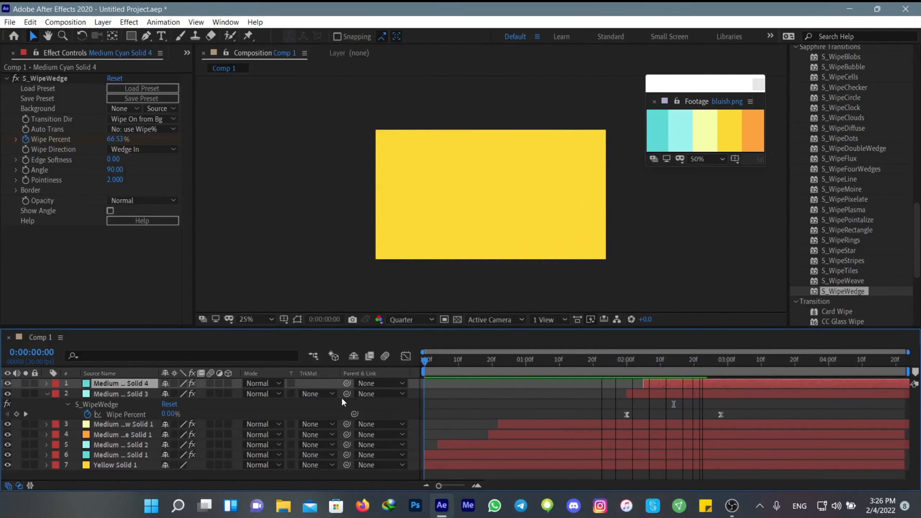
pyautogui.press('space')
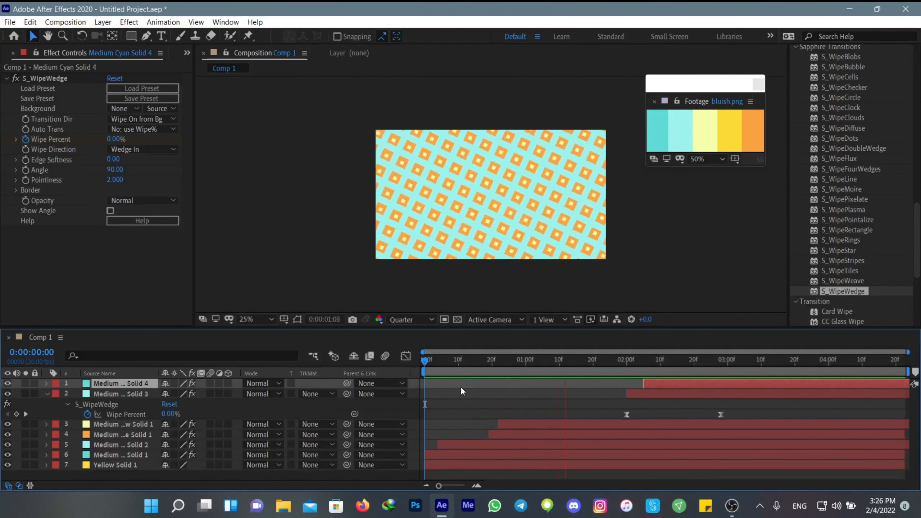
pyautogui.press('space')
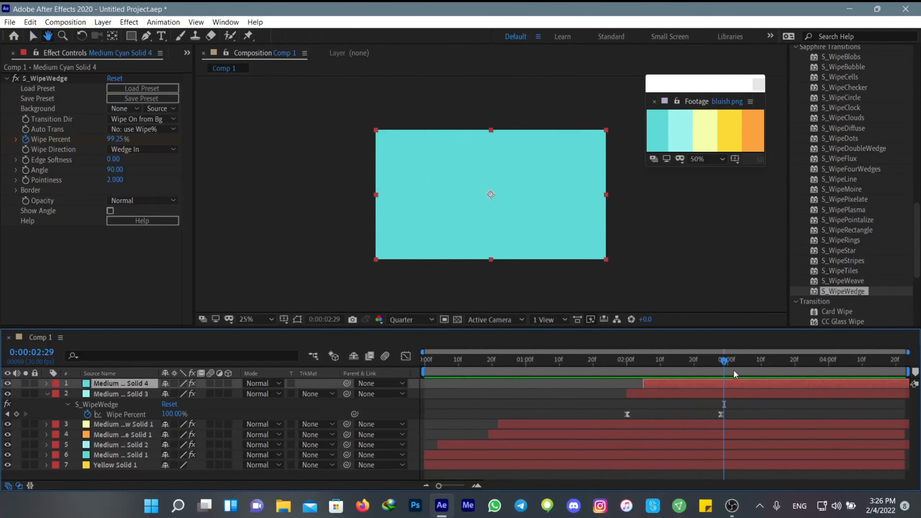
# Step: Create a new full-size solid coloured with the deep yellow sampled from the palette
pyautogui.click(346, 169)
pyautogui.click(116, 23)
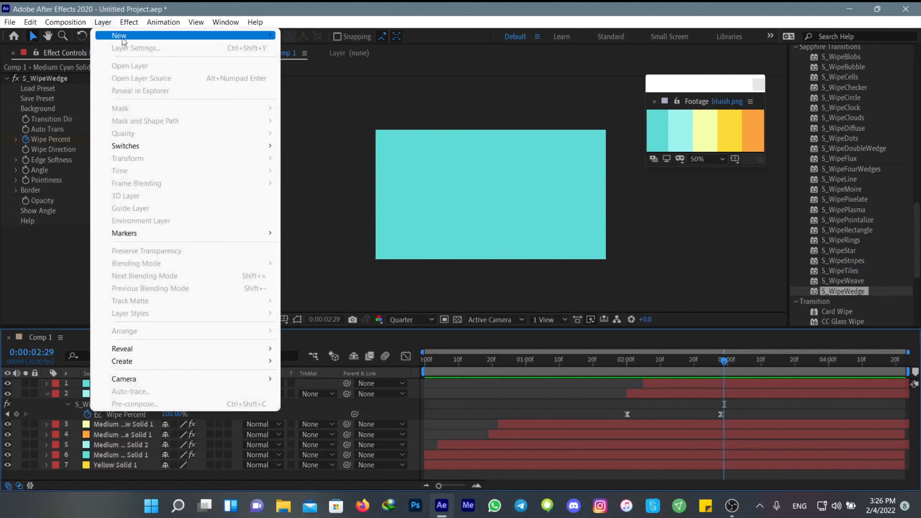
pyautogui.moveTo(108, 33)
pyautogui.click(333, 50)
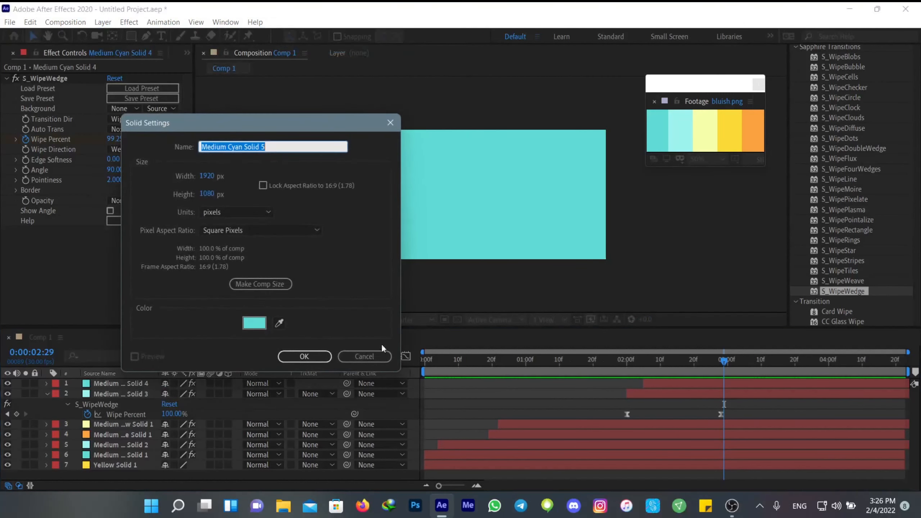
pyautogui.click(280, 323)
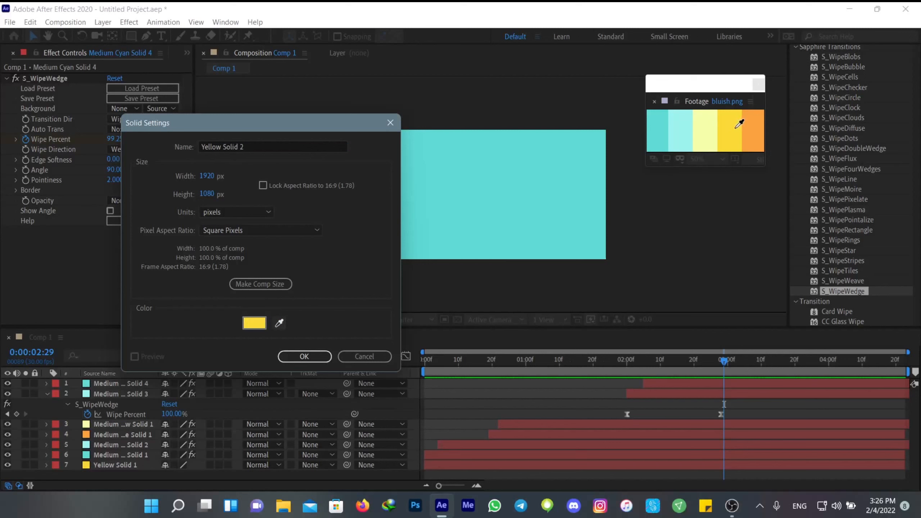
pyautogui.click(736, 132)
pyautogui.click(304, 356)
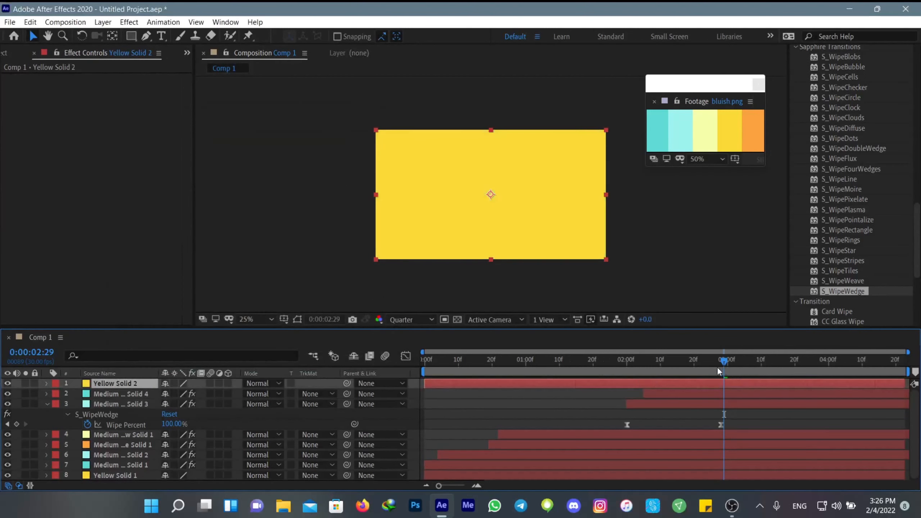
# Step: Shift the new yellow solid so it starts at 0:00:02:18, near the end of the wedge wipes
pyautogui.moveTo(717, 368); pyautogui.dragTo(666, 381)
pyautogui.press('pagedown')
pyautogui.press('pagedown')
pyautogui.press('pagedown')
pyautogui.press('pagedown')
pyautogui.press('pagedown')
pyautogui.press('pagedown')
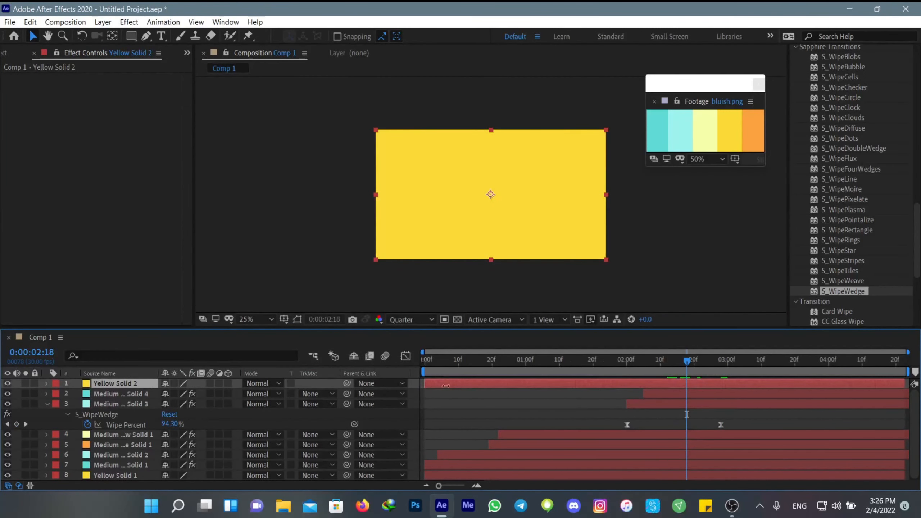
pyautogui.moveTo(446, 386); pyautogui.dragTo(688, 389)
pyautogui.press('k')
# Step: Apply S_WipeDots to the new yellow solid with Wipe On from Bg, keyframing Wipe Percent from 0% at 0:00:02:18 to 100% at 0:00:03:13
pyautogui.scroll(4, 859, 244)
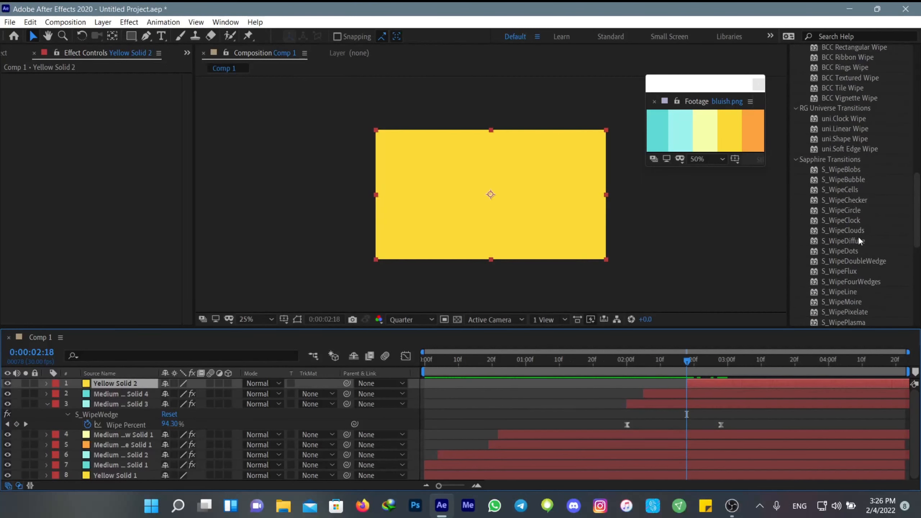
pyautogui.moveTo(856, 251); pyautogui.dragTo(694, 384)
pyautogui.click(131, 119)
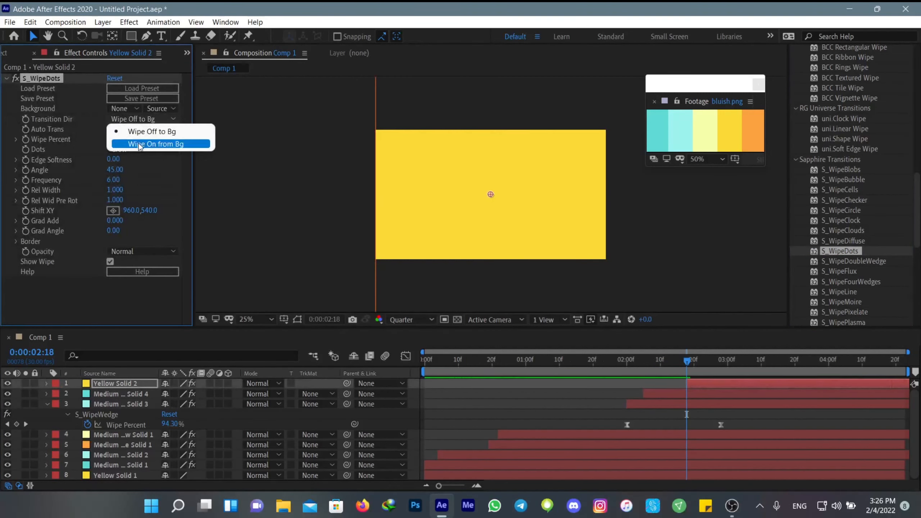
pyautogui.click(123, 146)
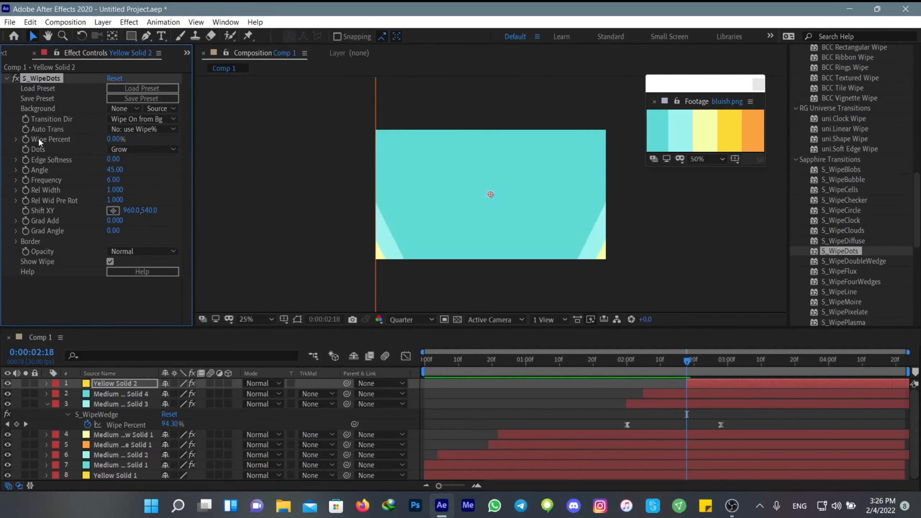
pyautogui.moveTo(697, 365); pyautogui.dragTo(751, 375)
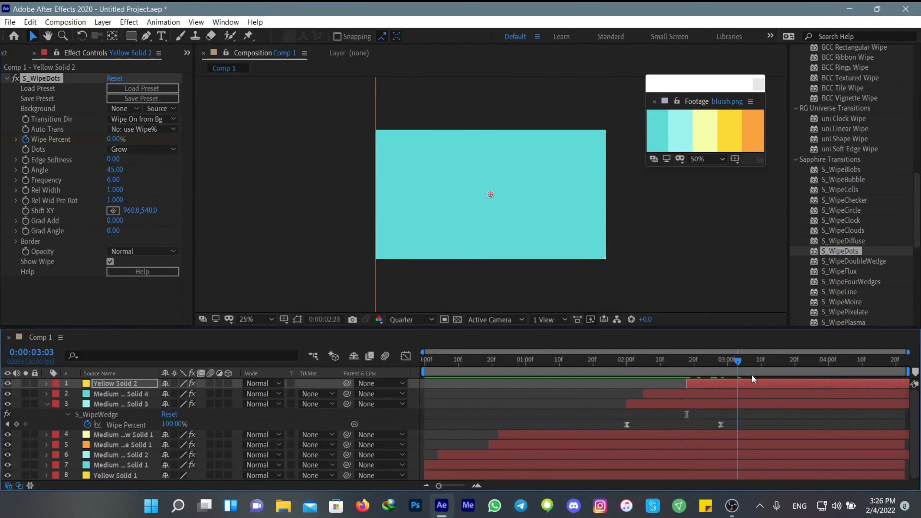
pyautogui.moveTo(112, 140); pyautogui.dragTo(204, 156)
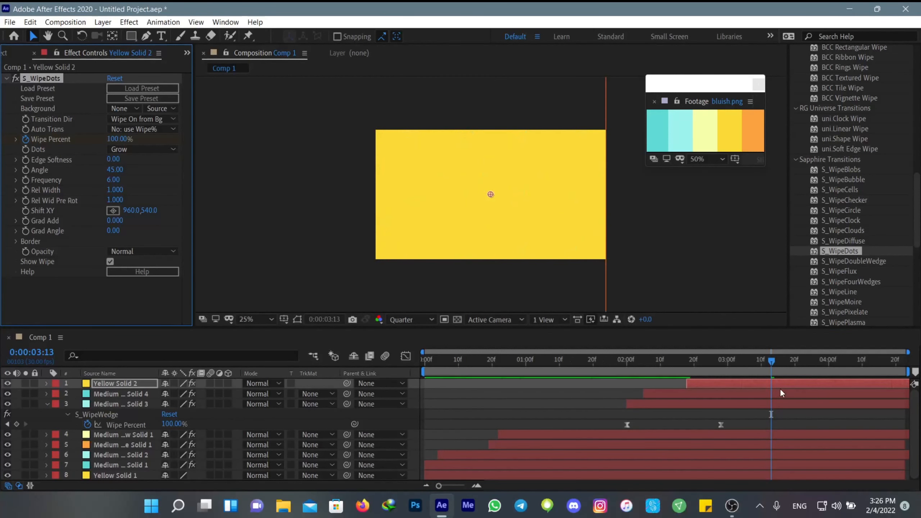
# Step: Keyframe the yellow dots wipe's Angle from 45 at 0:00:02:18 to 80 at 0:00:04:22 and preview the rotating dots
pyautogui.press('u')
pyautogui.moveTo(770, 362); pyautogui.dragTo(748, 362)
pyautogui.press('j')
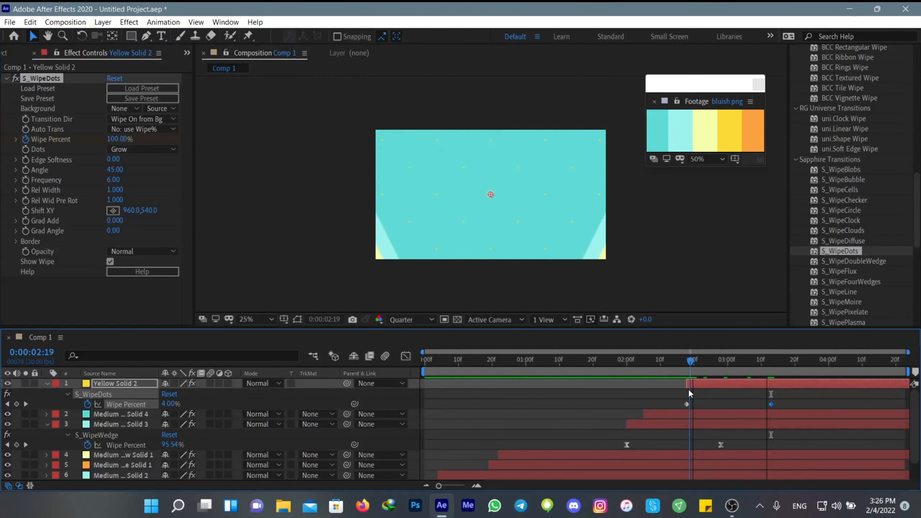
pyautogui.click(27, 176)
pyautogui.moveTo(689, 361); pyautogui.dragTo(903, 361)
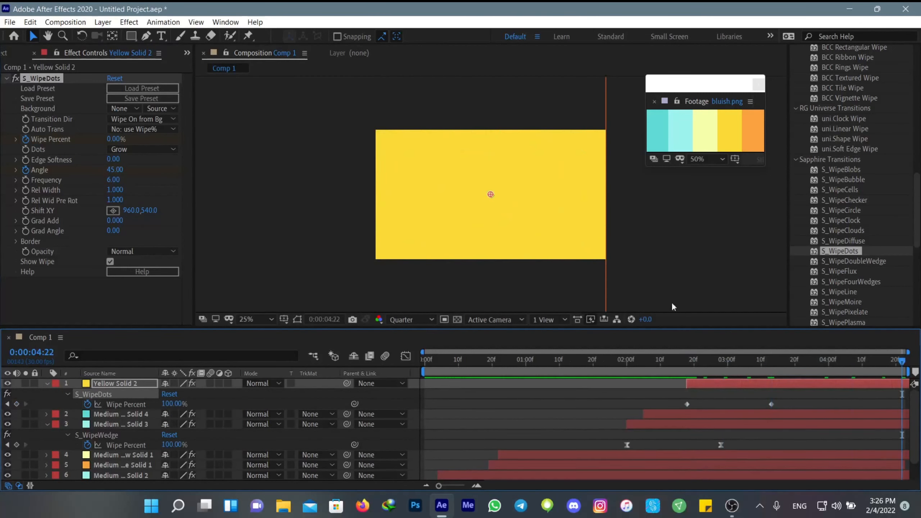
pyautogui.click(117, 170)
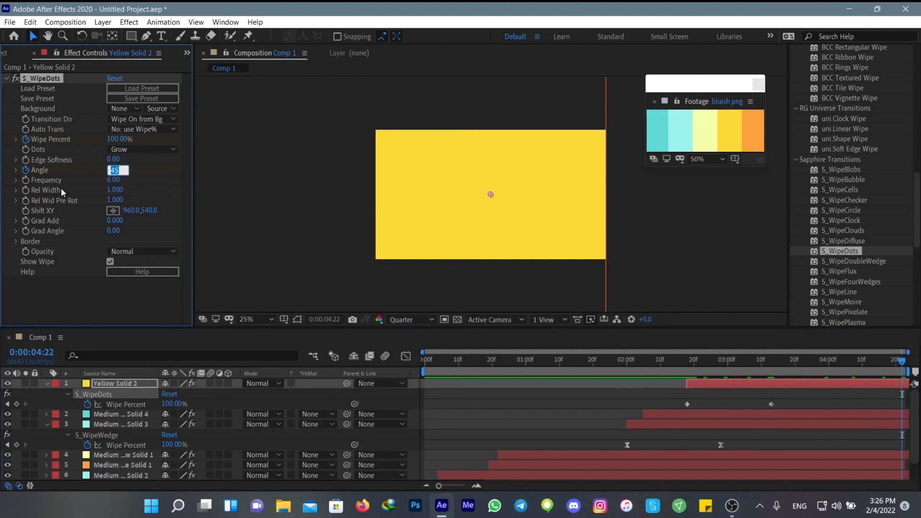
pyautogui.write('80')
pyautogui.press('space')
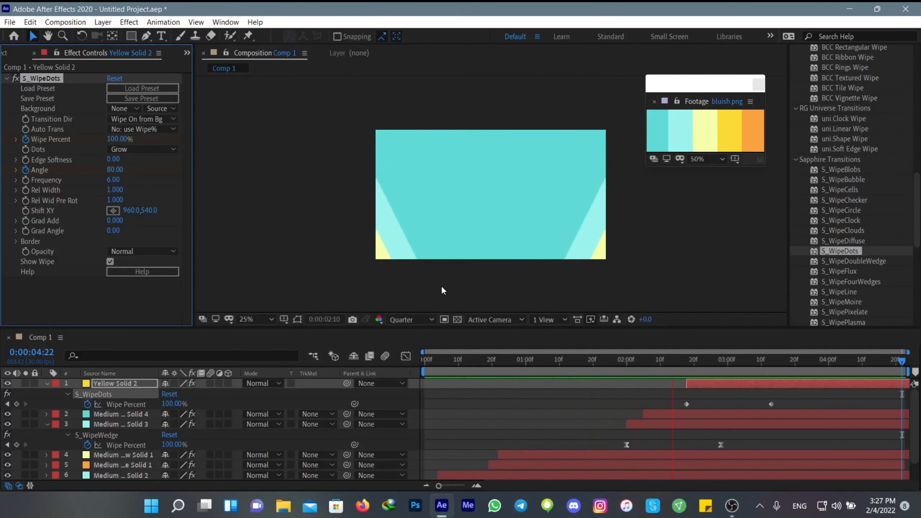
pyautogui.moveTo(779, 354); pyautogui.dragTo(751, 439)
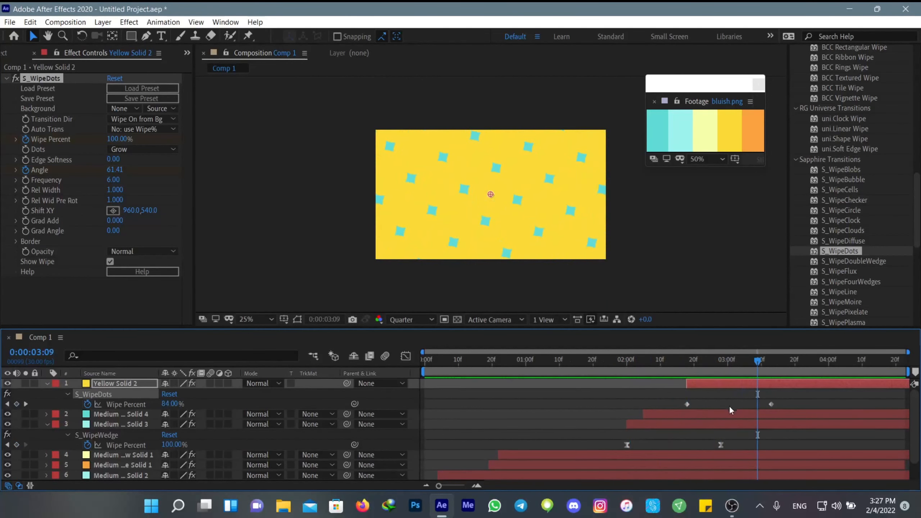
pyautogui.click(730, 403)
pyautogui.press('space')
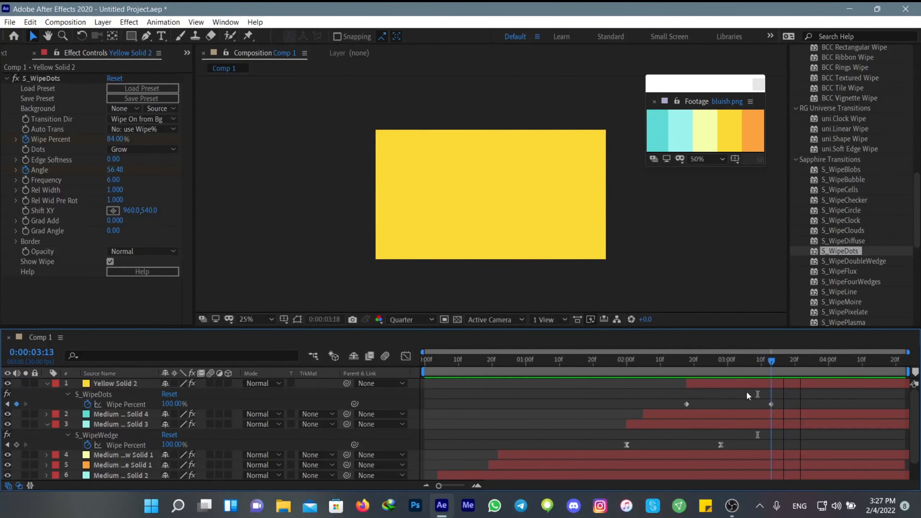
pyautogui.press('space')
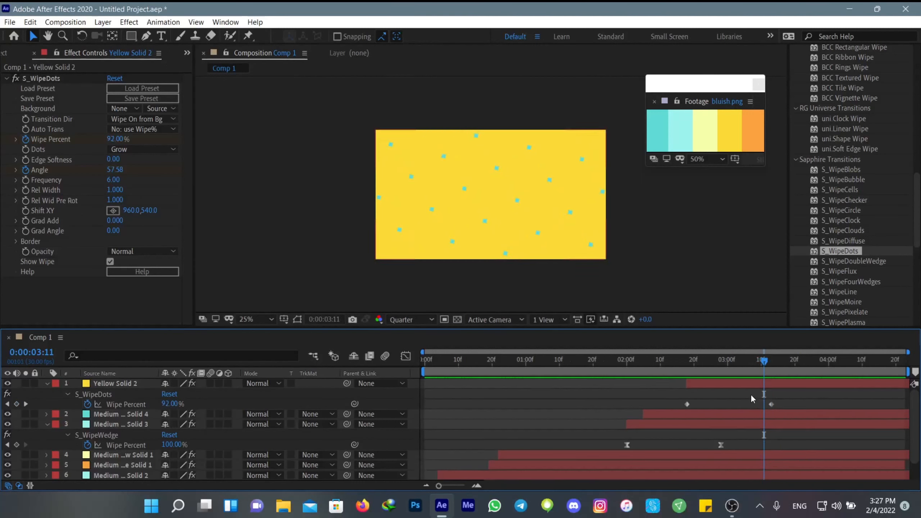
# Step: Duplicate the yellow dots-wipe layer and recolour the copy as a new dark teal solid, about #05968F, derived from the palette's turquoise
pyautogui.moveTo(741, 374); pyautogui.dragTo(721, 379)
pyautogui.click(722, 384)
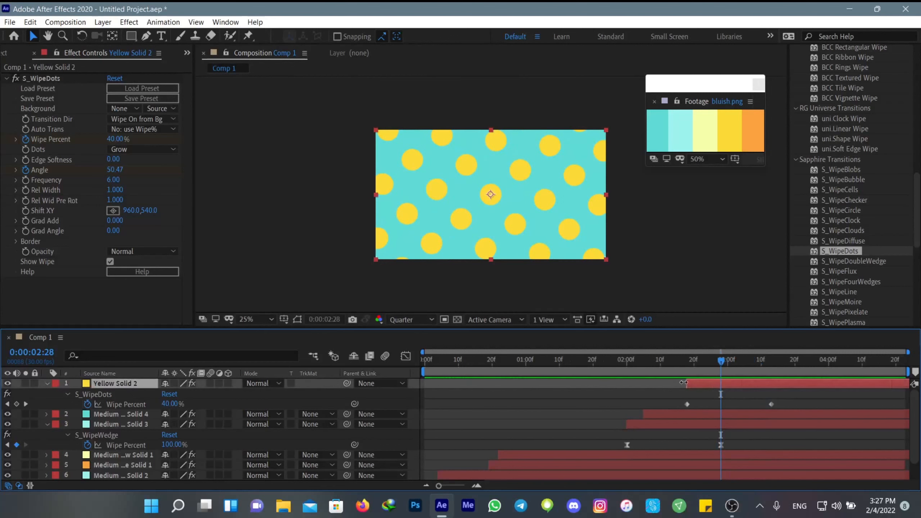
pyautogui.hotkey('ctrl', 'd')
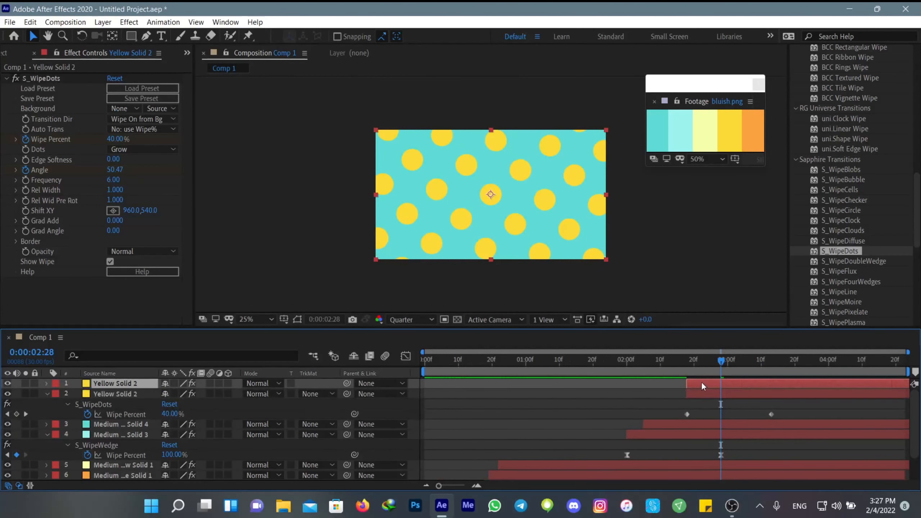
pyautogui.click(101, 22)
pyautogui.click(120, 46)
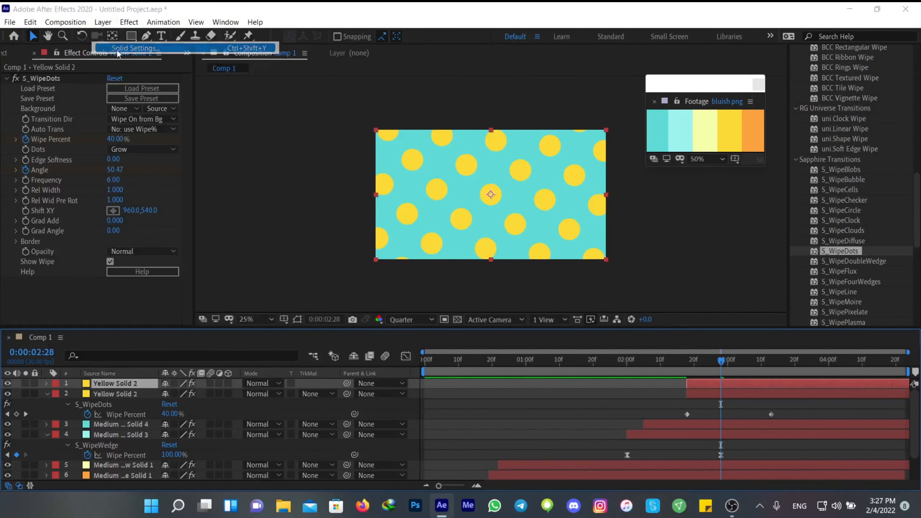
pyautogui.click(710, 127)
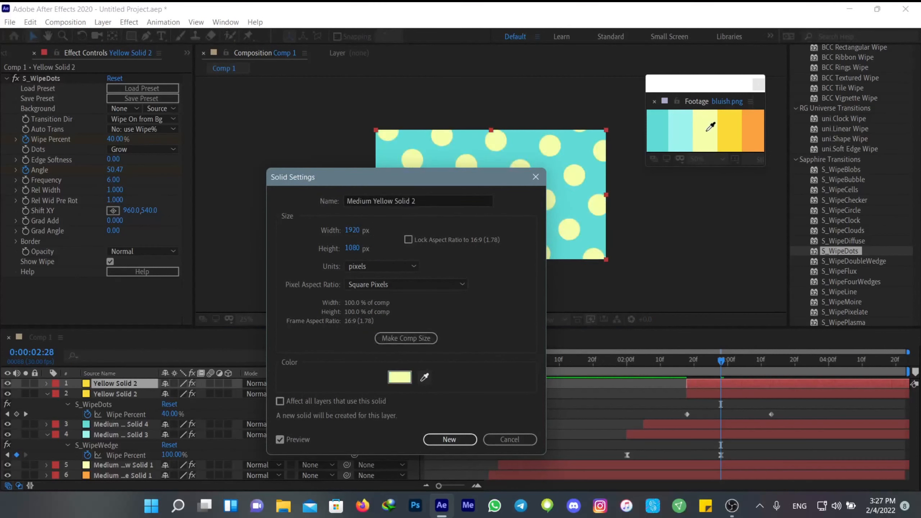
pyautogui.click(657, 129)
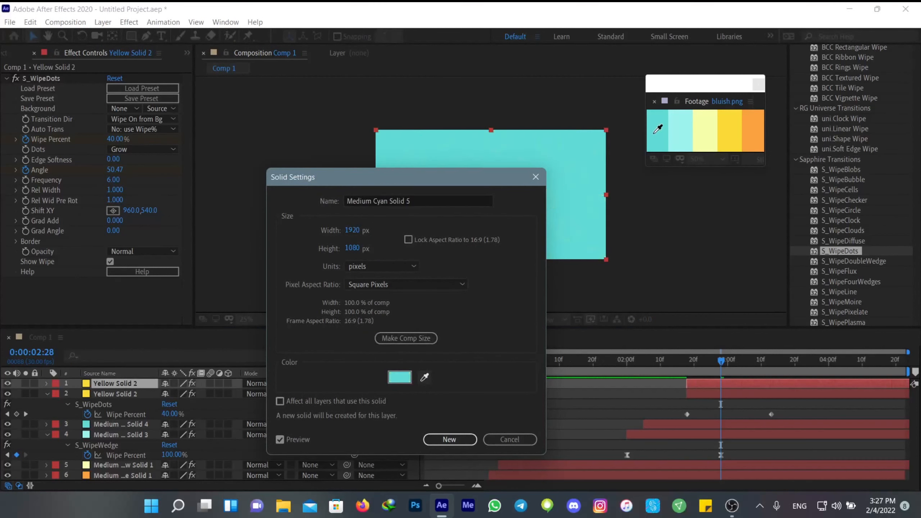
pyautogui.click(400, 377)
pyautogui.click(635, 393)
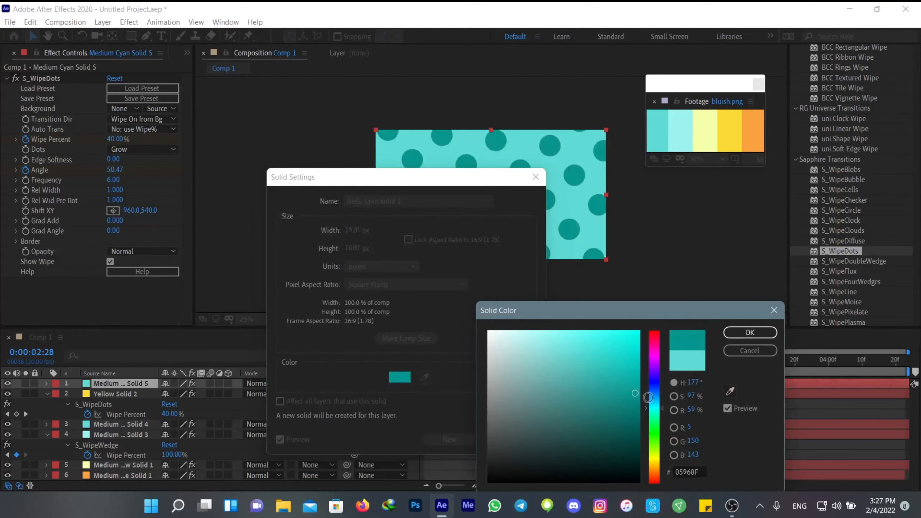
pyautogui.click(750, 332)
pyautogui.click(447, 435)
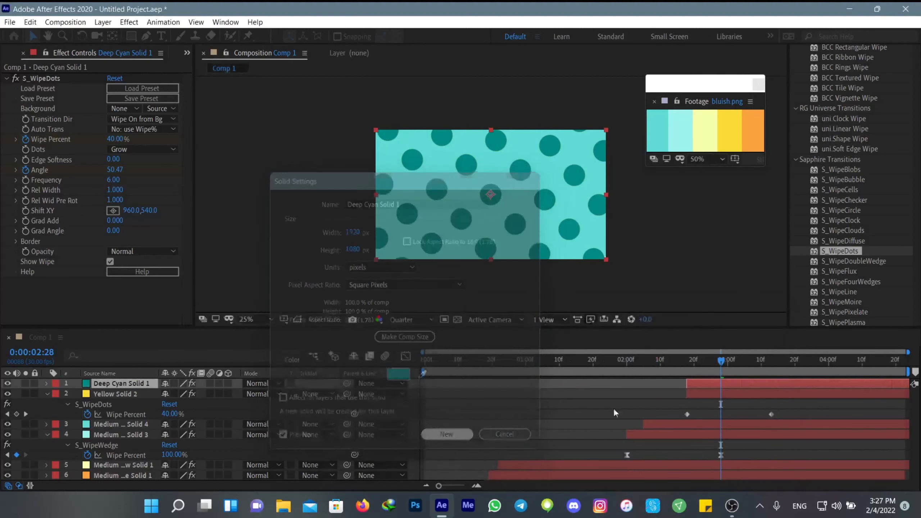
pyautogui.click(698, 392)
pyautogui.click(708, 383)
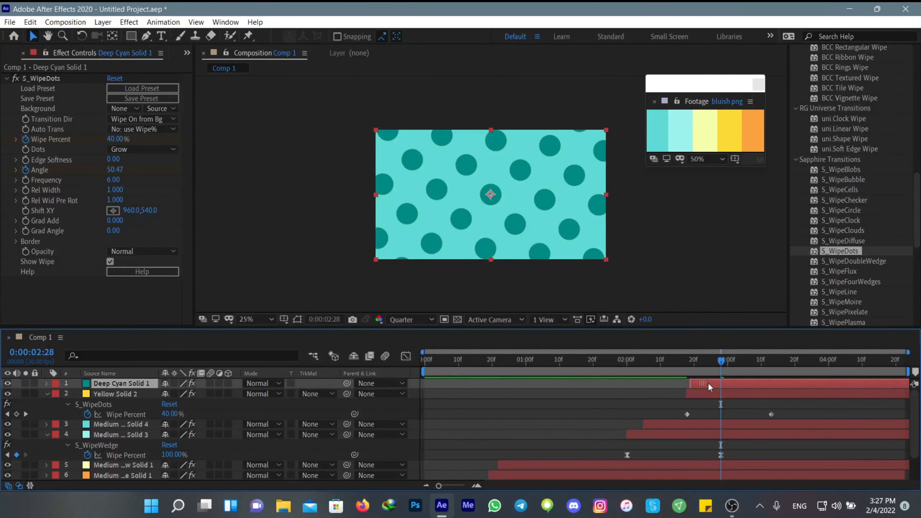
pyautogui.moveTo(708, 383); pyautogui.dragTo(730, 385)
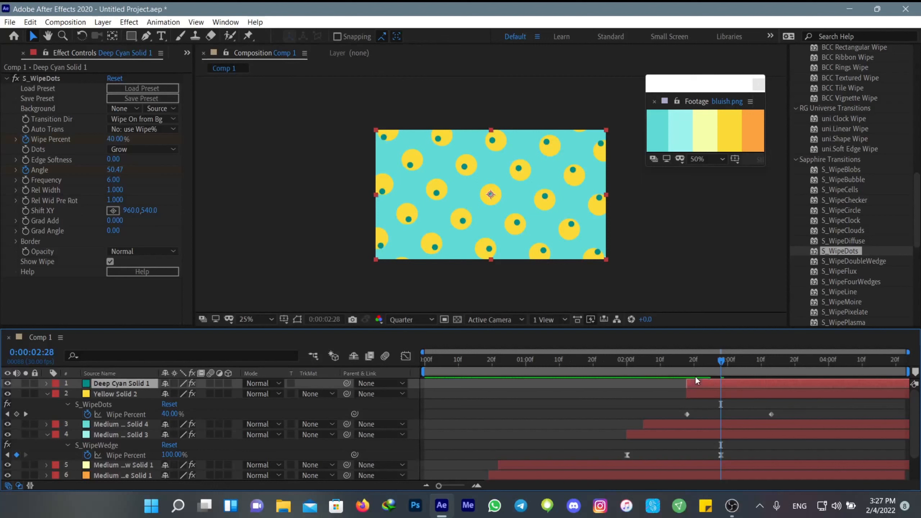
# Step: Shift the teal layer's two Wipe Percent keyframes about seven frames later and preview the transition from the start
pyautogui.press('u')
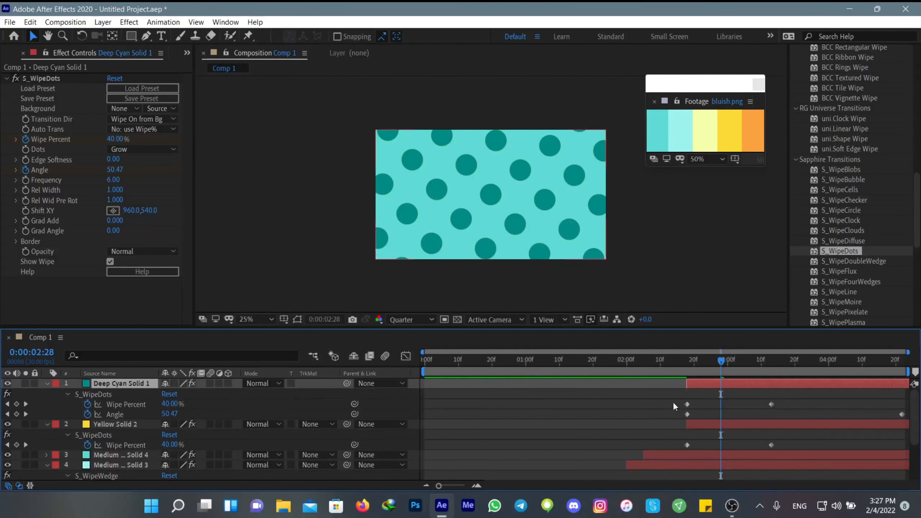
pyautogui.moveTo(673, 402); pyautogui.dragTo(780, 406)
pyautogui.click(686, 405)
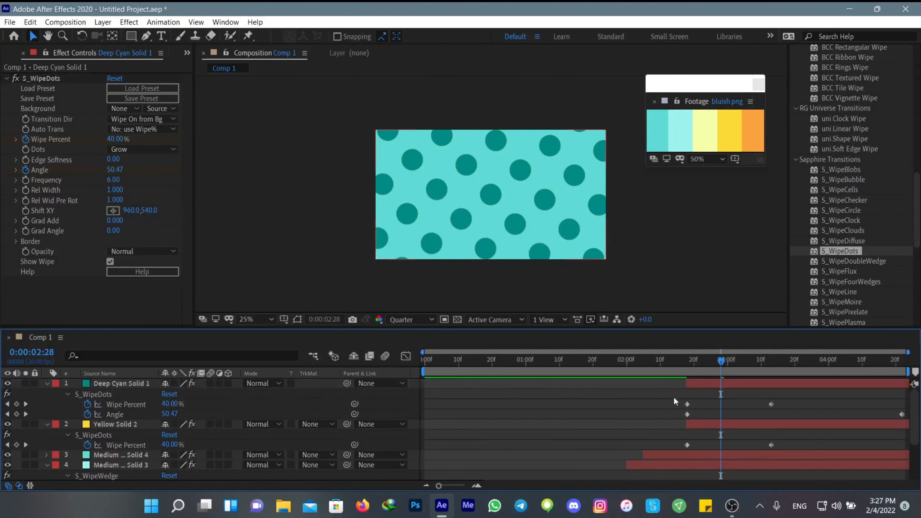
pyautogui.moveTo(674, 396); pyautogui.dragTo(778, 402)
pyautogui.moveTo(687, 405); pyautogui.dragTo(711, 408)
pyautogui.moveTo(716, 364); pyautogui.dragTo(382, 401)
pyautogui.press('space')
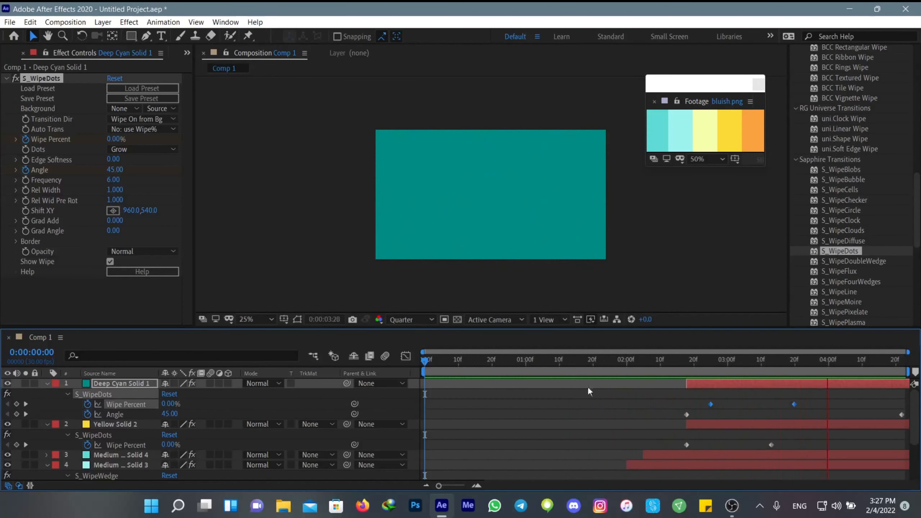
pyautogui.press('space')
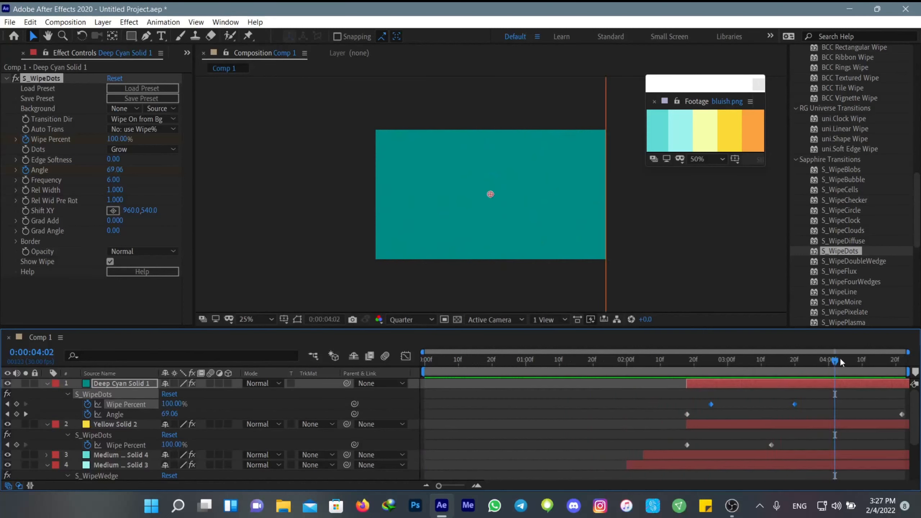
pyautogui.moveTo(783, 389); pyautogui.dragTo(741, 407)
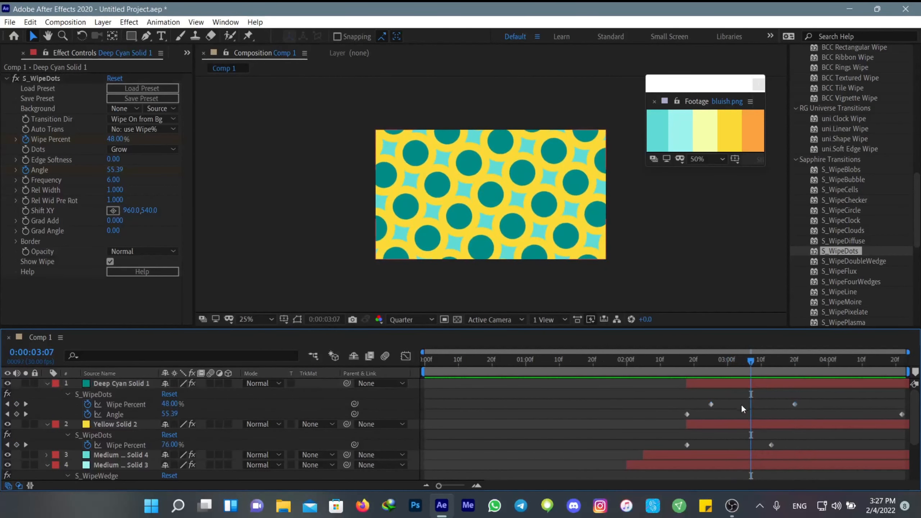
# Step: Create a new full-size solid coloured with the orange sampled from the palette, with the current time at 0:00:03:12
pyautogui.click(767, 365)
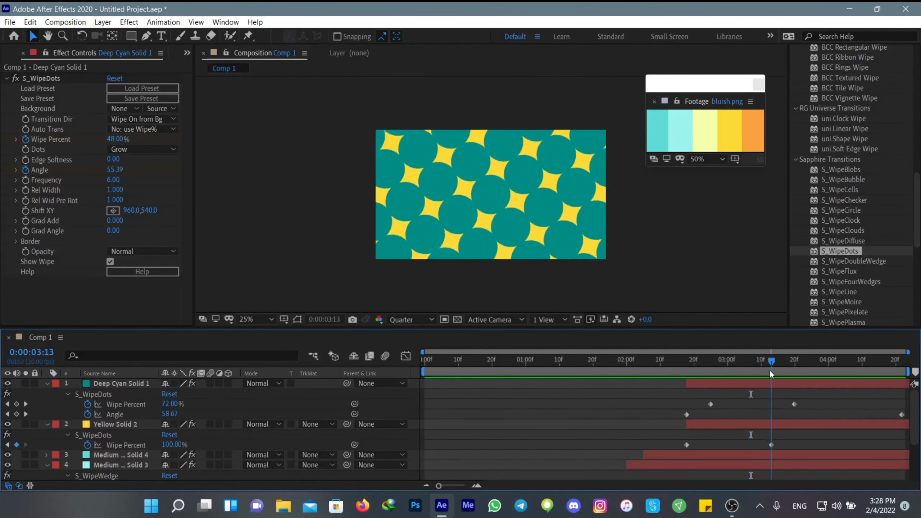
pyautogui.click(98, 24)
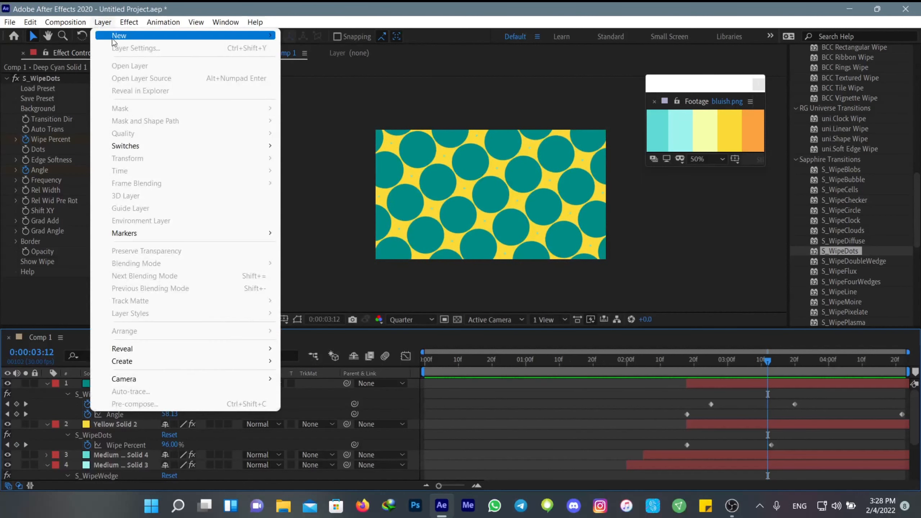
pyautogui.moveTo(116, 36)
pyautogui.click(318, 53)
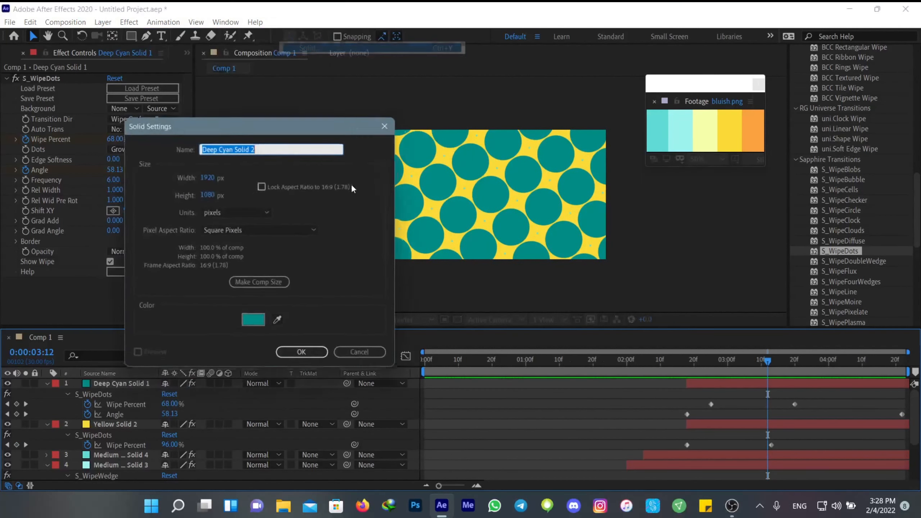
pyautogui.click(279, 322)
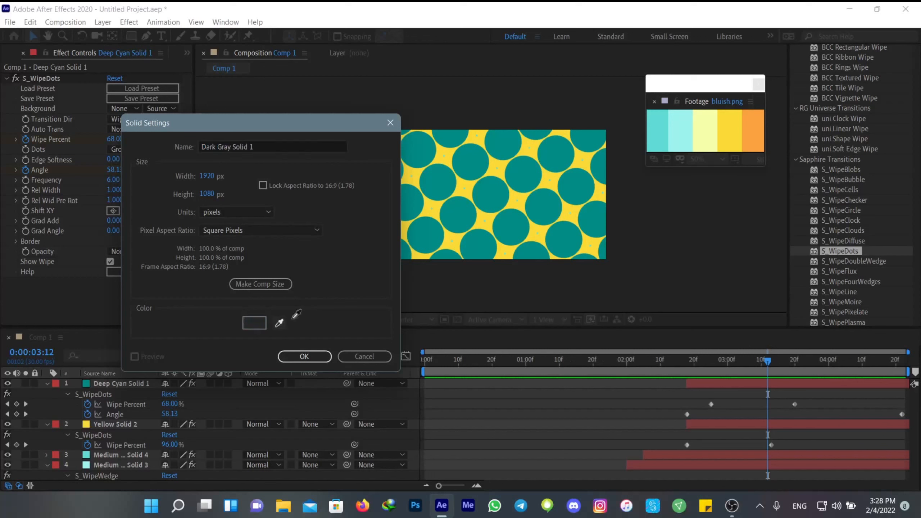
pyautogui.click(304, 357)
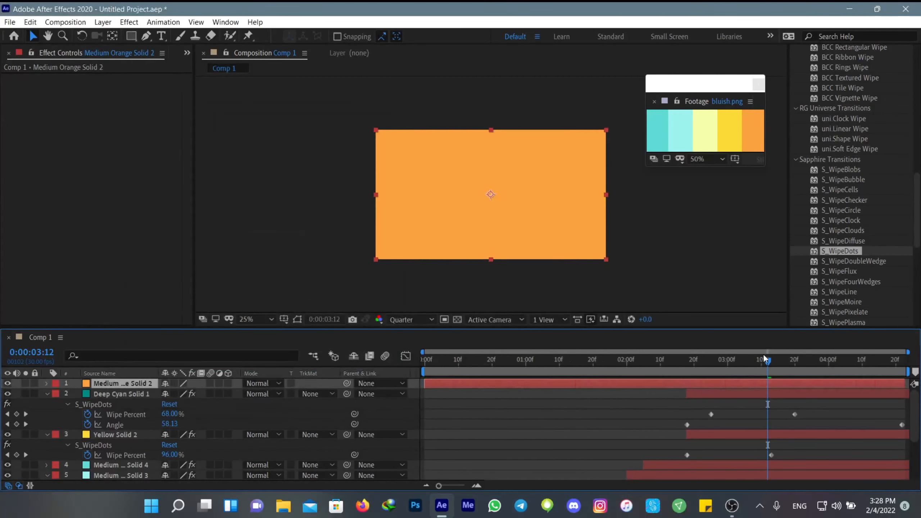
# Step: Split the orange solid at 0:00:03:12 and delete the earlier part so the layer starts there
pyautogui.hotkey('ctrl', 'shift', 'd')
pyautogui.click(745, 399)
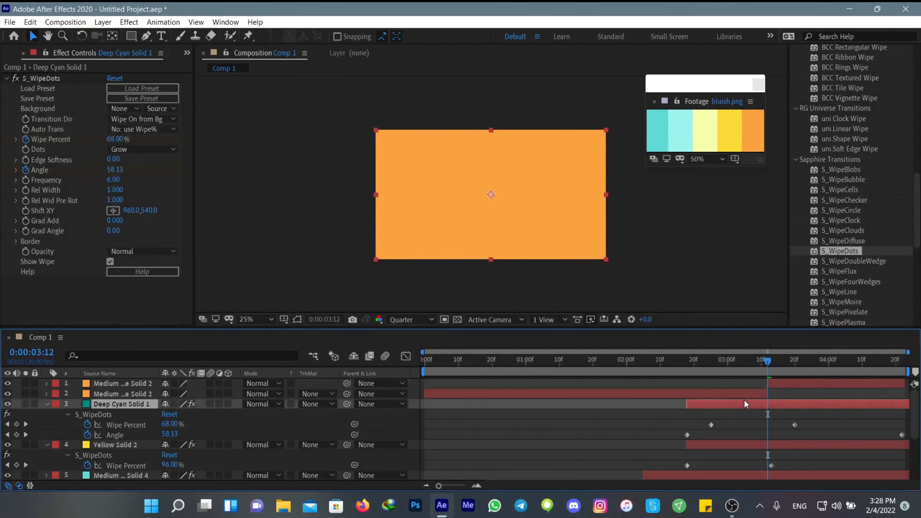
pyautogui.click(758, 393)
pyautogui.press('Delete')
pyautogui.click(785, 384)
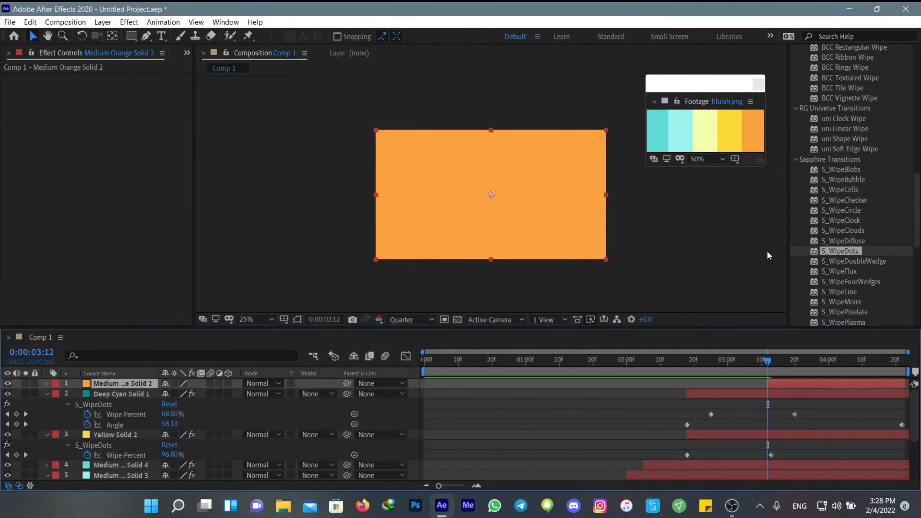
# Step: Apply S_WipeClock to the orange solid with Wipe On from Bg, keyframing Wipe Percent from 0% at 0:00:03:12 to 100% at 0:00:03:29
pyautogui.moveTo(861, 222); pyautogui.dragTo(780, 385)
pyautogui.moveTo(116, 139); pyautogui.dragTo(96, 144)
pyautogui.click(128, 124)
pyautogui.click(128, 145)
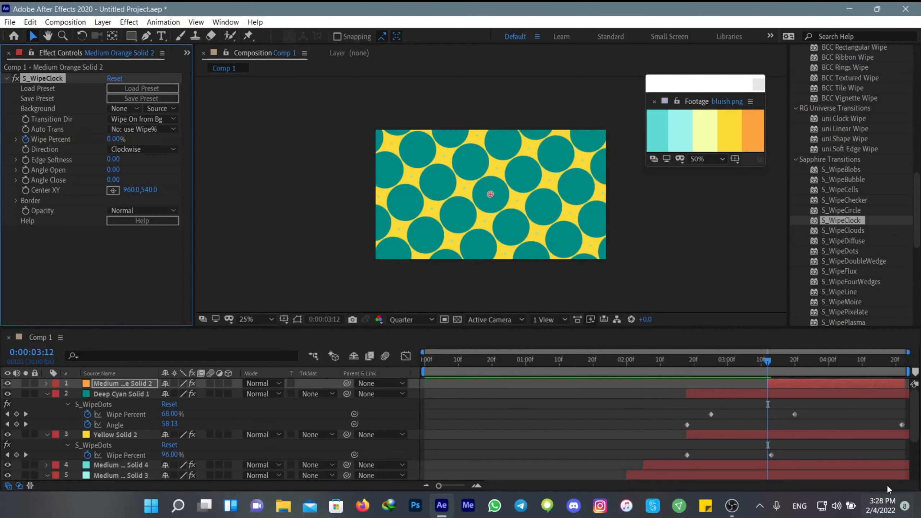
pyautogui.moveTo(786, 370); pyautogui.dragTo(824, 384)
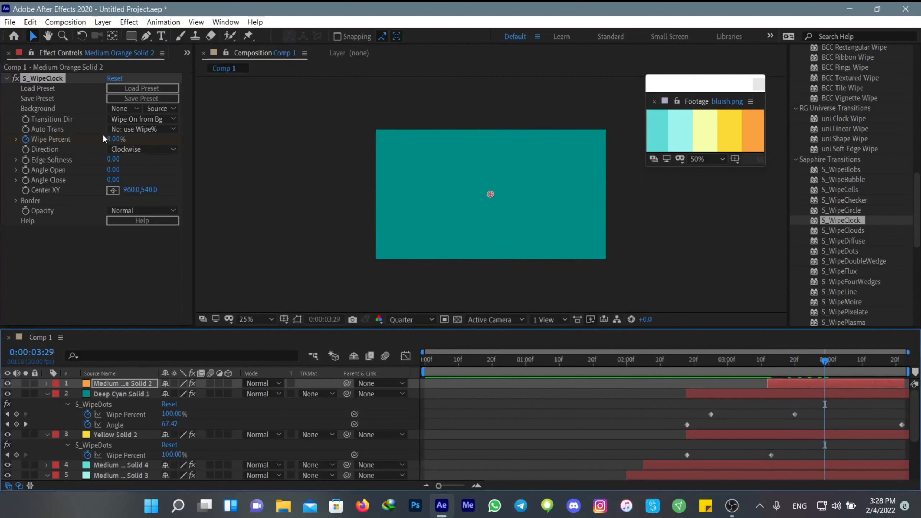
pyautogui.moveTo(104, 139); pyautogui.dragTo(399, 145)
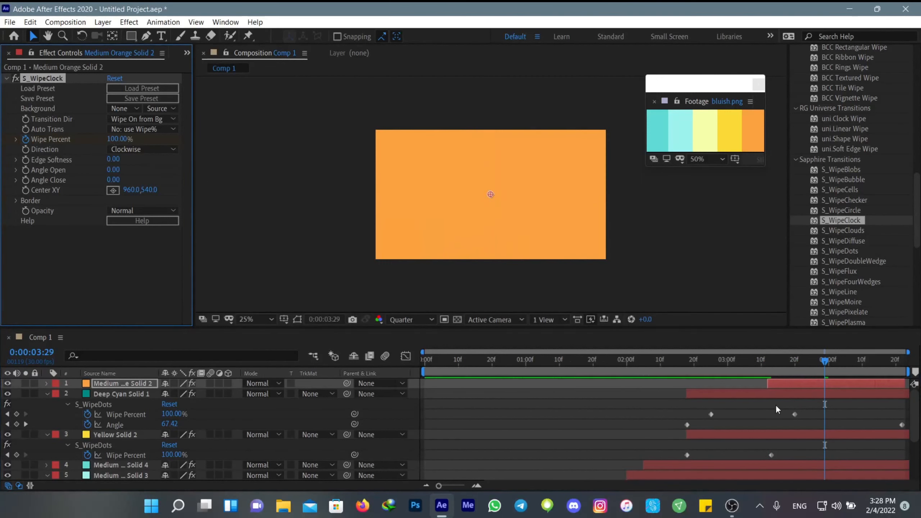
# Step: Shift the orange clock-wipe layer about seven frames later, and move its start and first Wipe Percent keyframe back to about 0:00:03:16
pyautogui.press('u')
pyautogui.moveTo(796, 382); pyautogui.dragTo(820, 388)
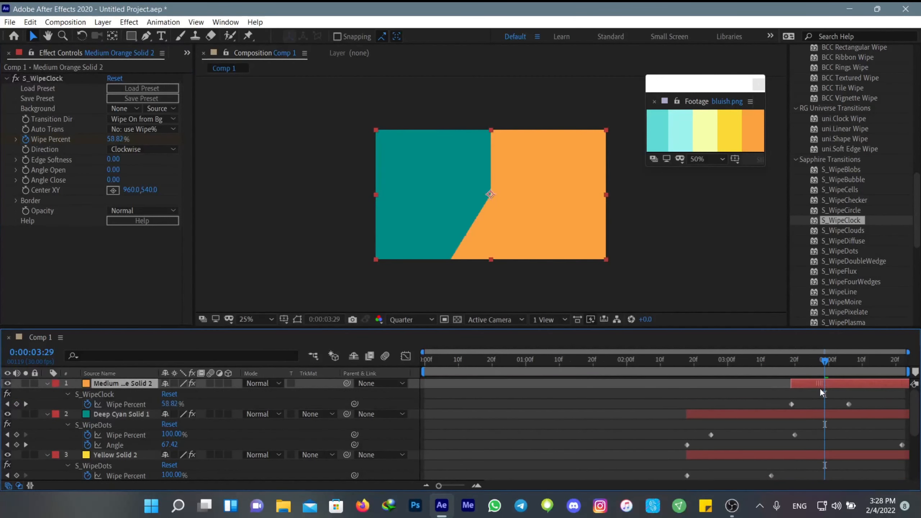
pyautogui.click(740, 361)
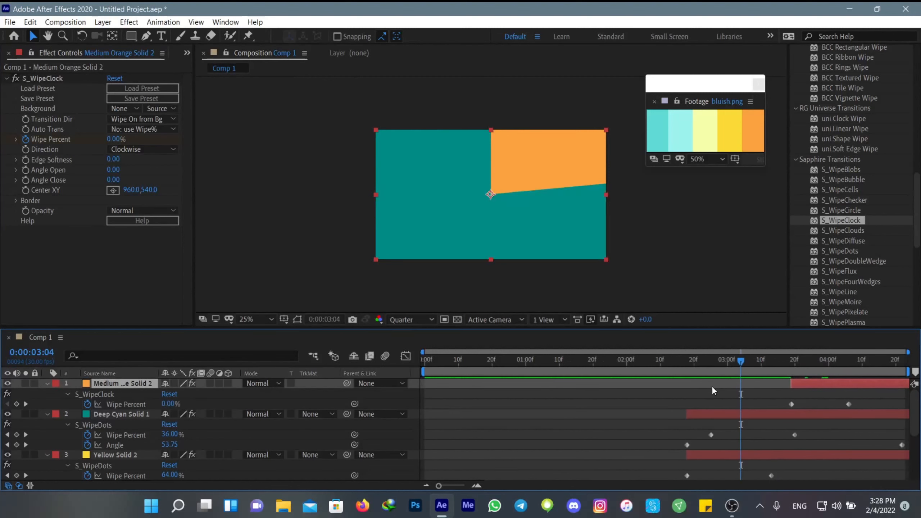
pyautogui.press('space')
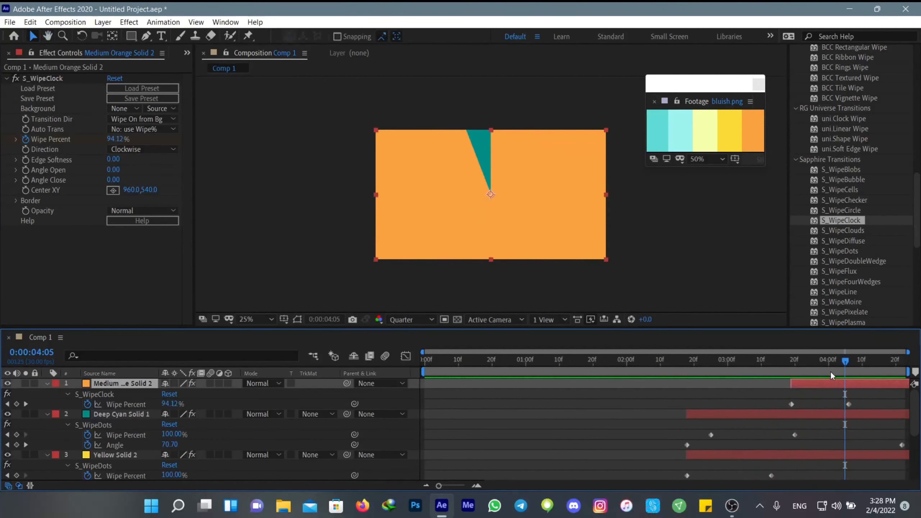
pyautogui.moveTo(831, 372); pyautogui.dragTo(782, 403)
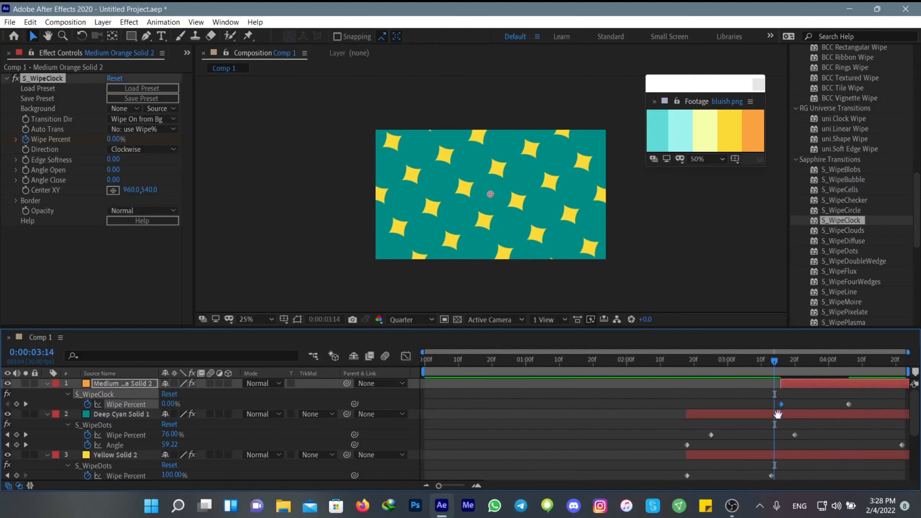
# Step: Duplicate the orange clock-wipe layer as a solid in the palette's yellow, starting about three frames later
pyautogui.press('space')
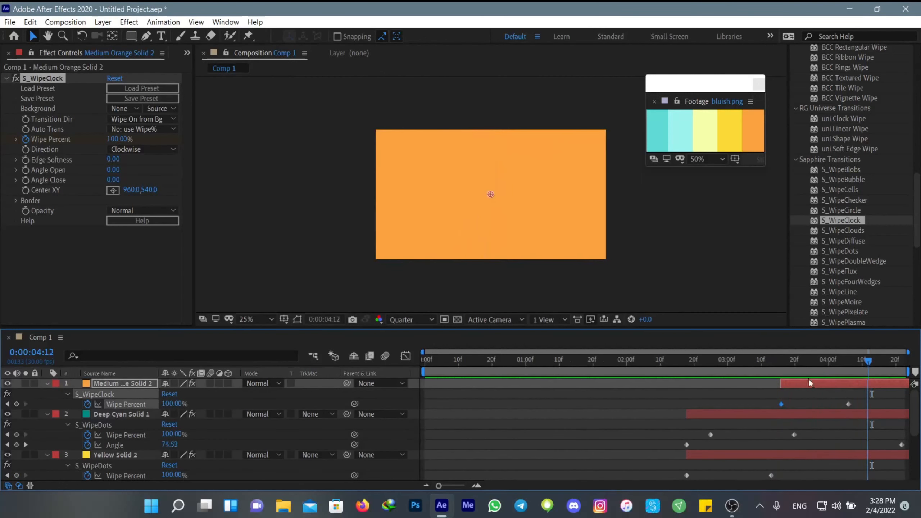
pyautogui.moveTo(809, 379)
pyautogui.mouseDown()
pyautogui.moveTo(789, 386)
pyautogui.moveTo(816, 393)
pyautogui.mouseUp()
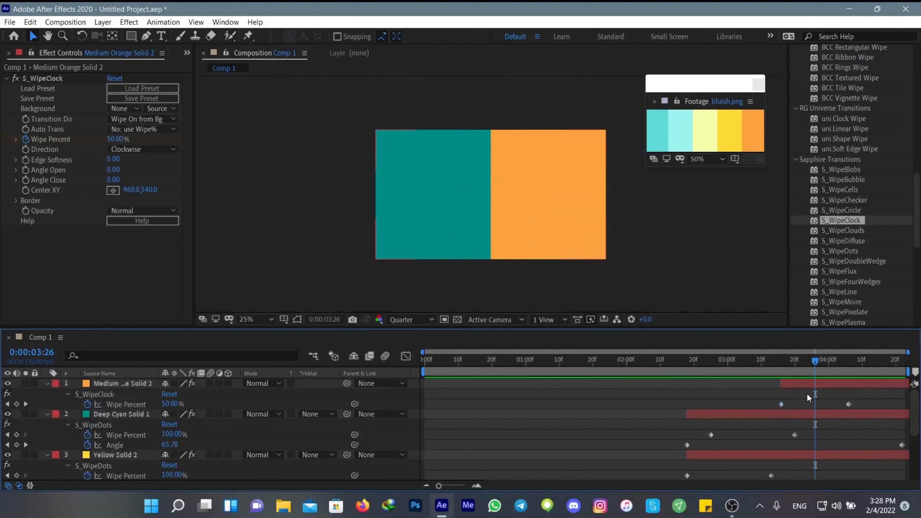
pyautogui.click(780, 380)
pyautogui.hotkey('ctrl', 'd')
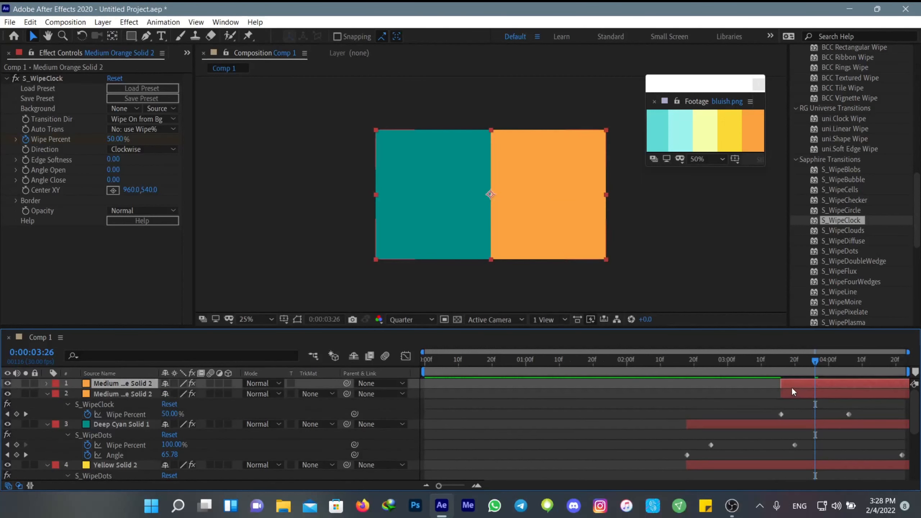
pyautogui.click(102, 22)
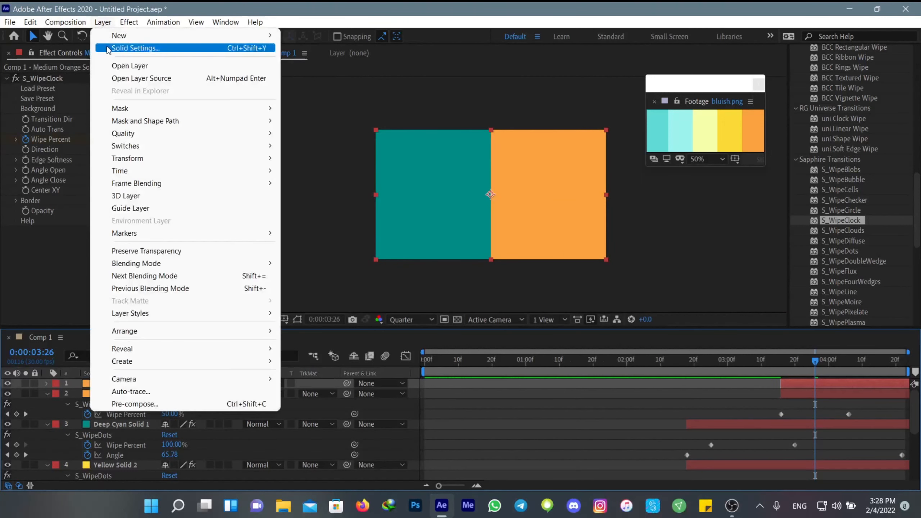
pyautogui.click(120, 49)
pyautogui.click(425, 377)
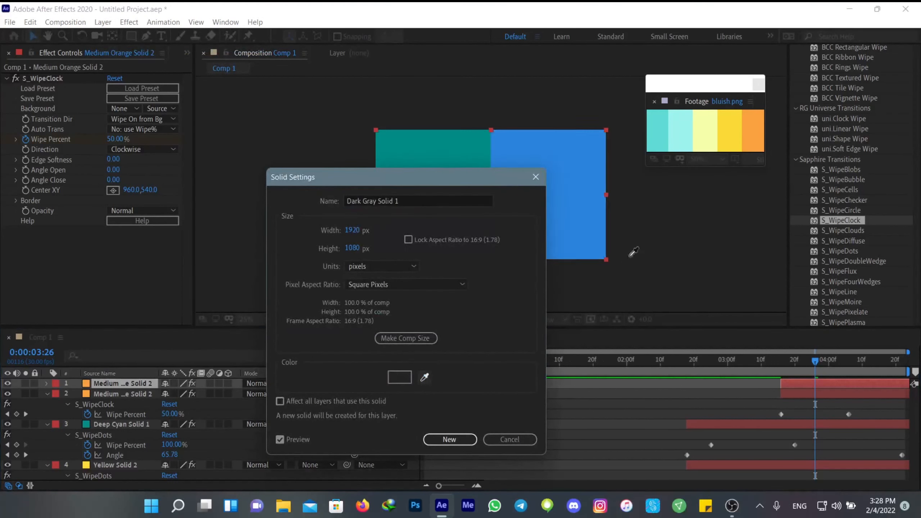
pyautogui.click(732, 133)
pyautogui.click(449, 439)
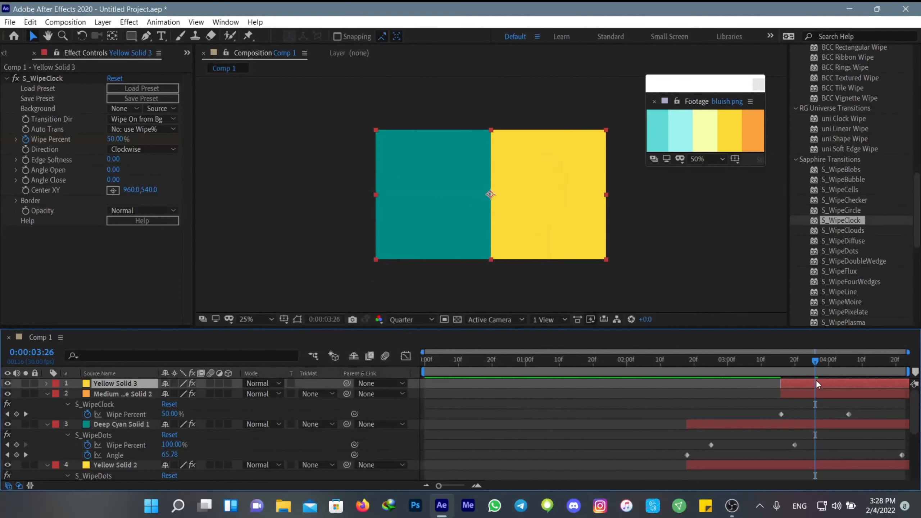
pyautogui.moveTo(818, 381); pyautogui.dragTo(825, 382)
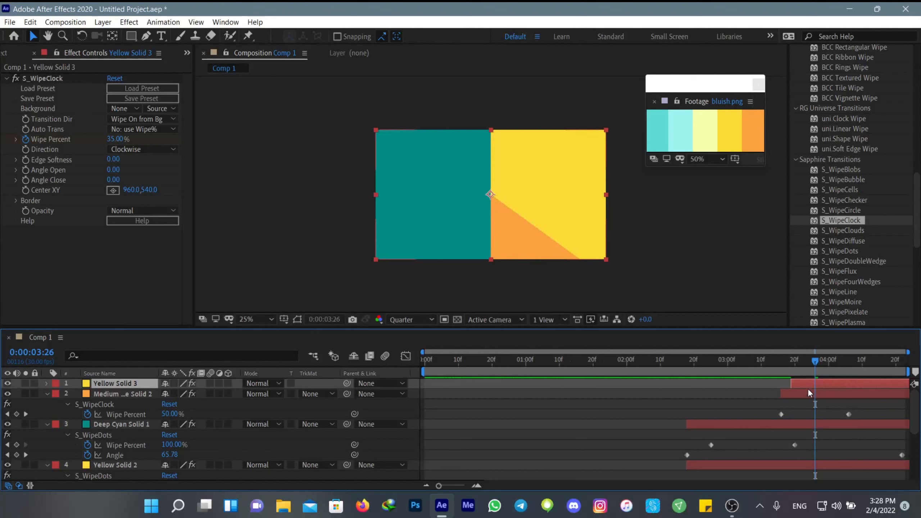
# Step: Duplicate the yellow clock-wipe layer as a solid in the palette's pale yellow, starting about four frames later
pyautogui.hotkey('ctrl', 'd')
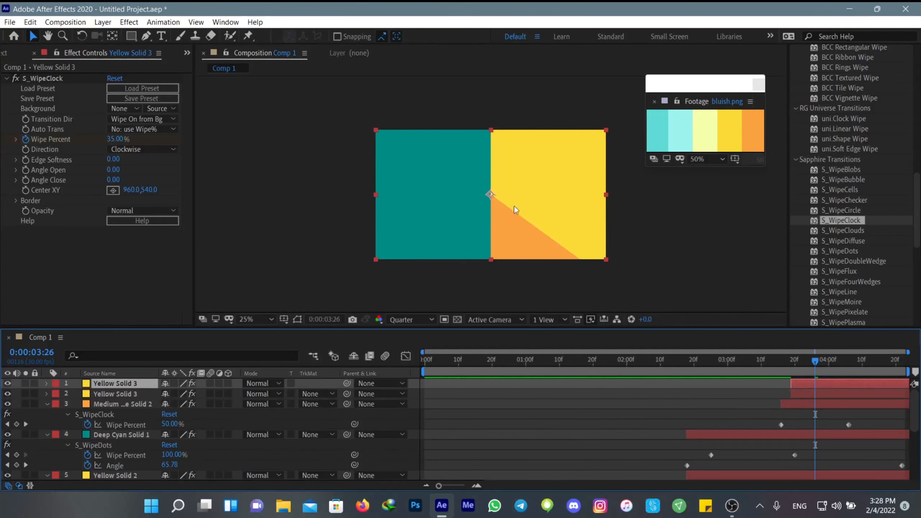
pyautogui.click(101, 22)
pyautogui.click(120, 41)
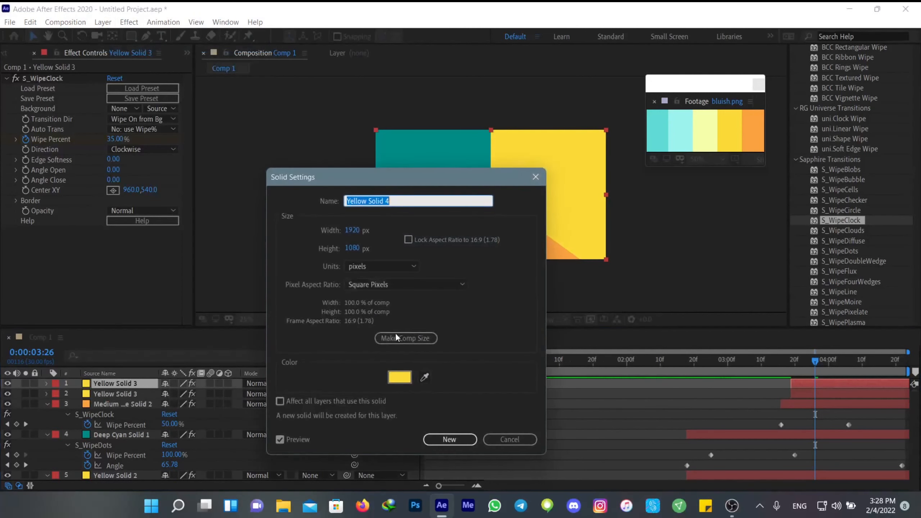
pyautogui.click(424, 377)
pyautogui.click(704, 119)
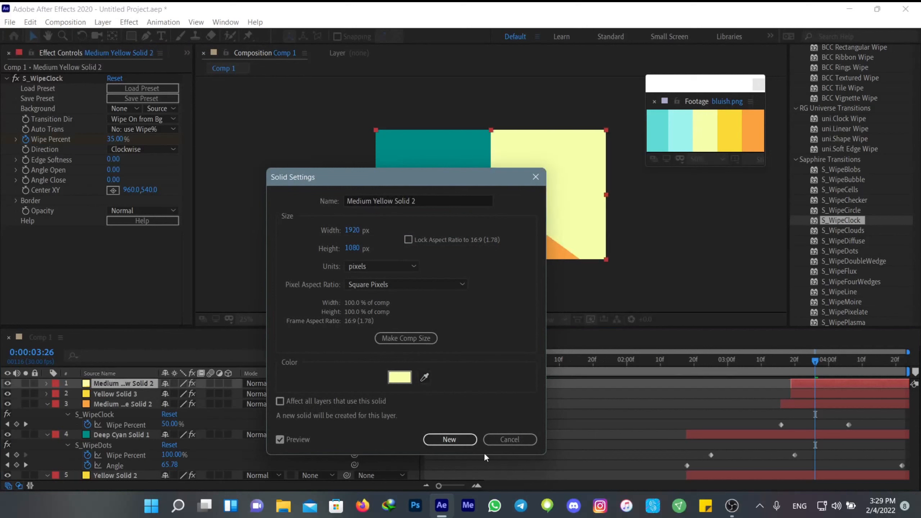
pyautogui.click(450, 440)
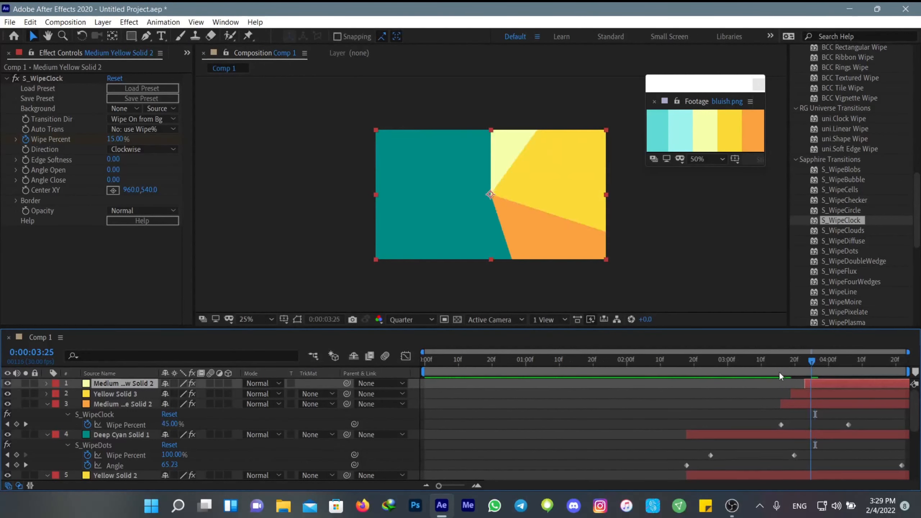
# Step: Play back the whole composition and collapse the properties of all layers in the timeline
pyautogui.press('space')
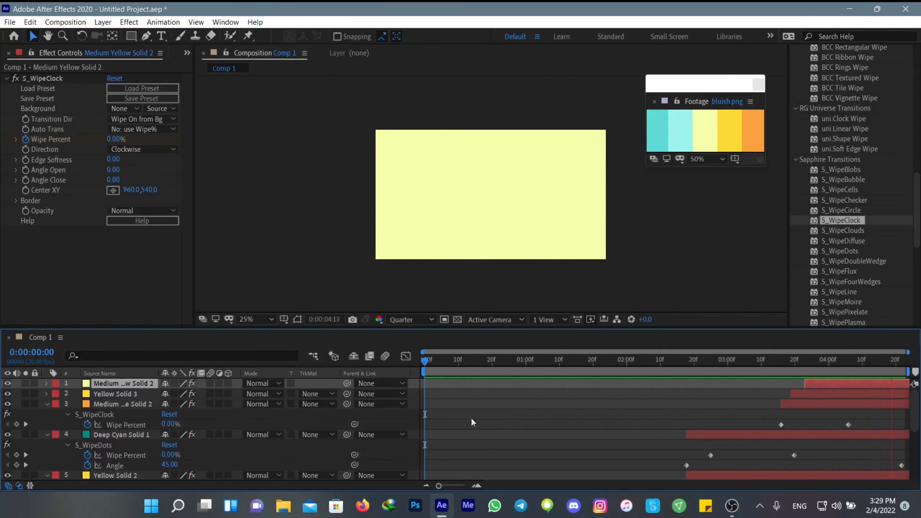
pyautogui.click(470, 418)
pyautogui.press('u')
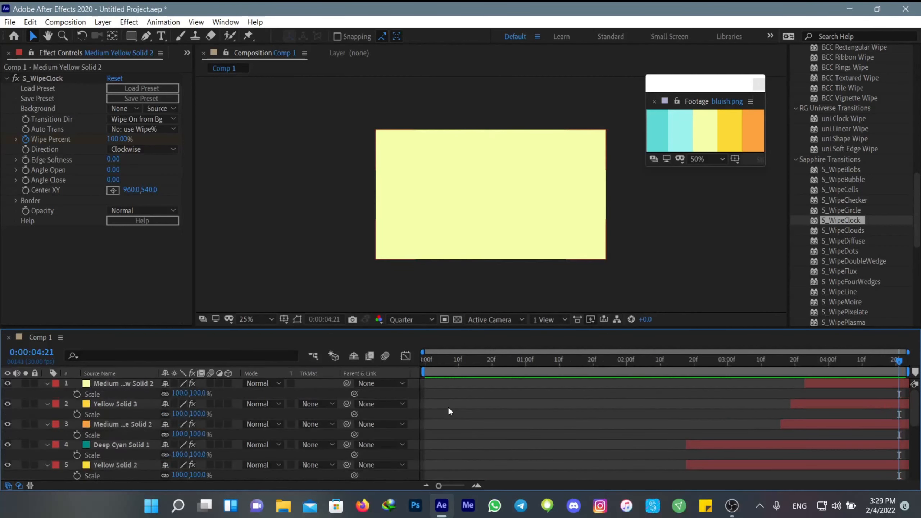
# Step: Create a new black solid at the full composition size of 1920 by 1080 px above all other layers
pyautogui.click(102, 22)
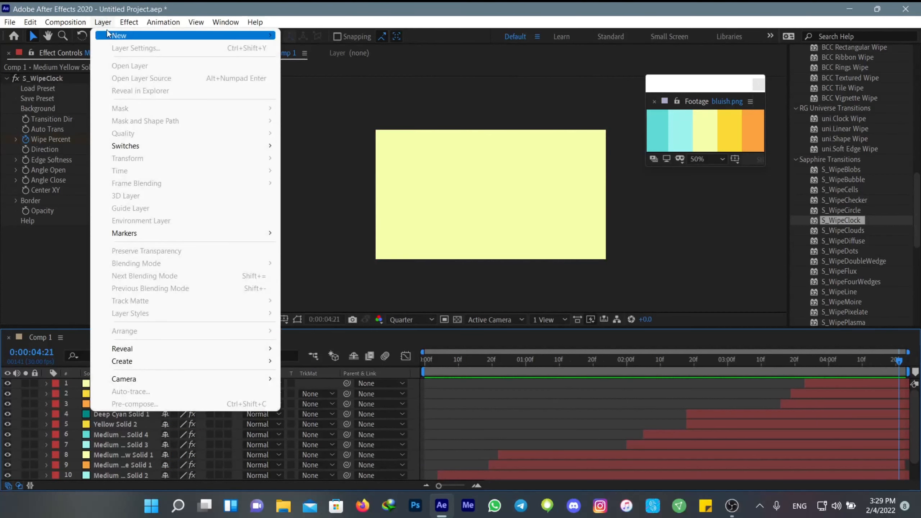
pyautogui.moveTo(106, 32)
pyautogui.click(352, 51)
pyautogui.click(254, 323)
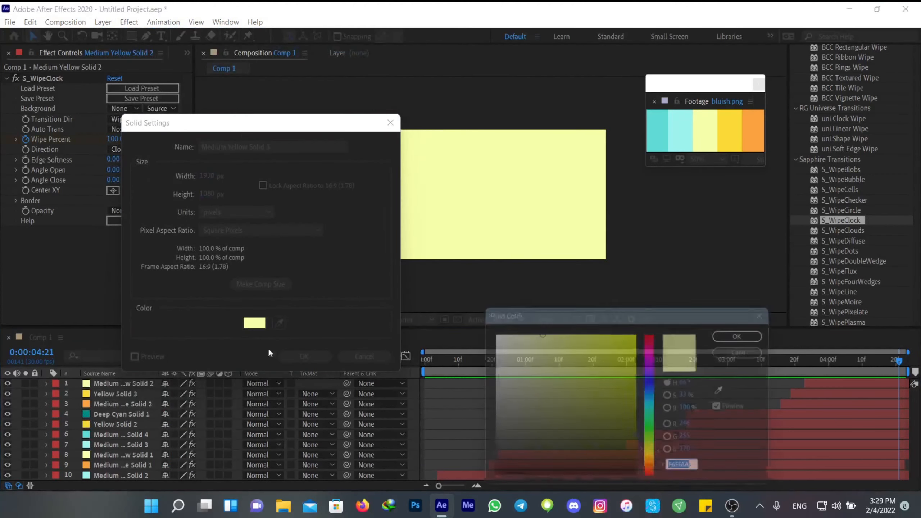
pyautogui.moveTo(560, 450); pyautogui.dragTo(488, 482)
pyautogui.click(769, 333)
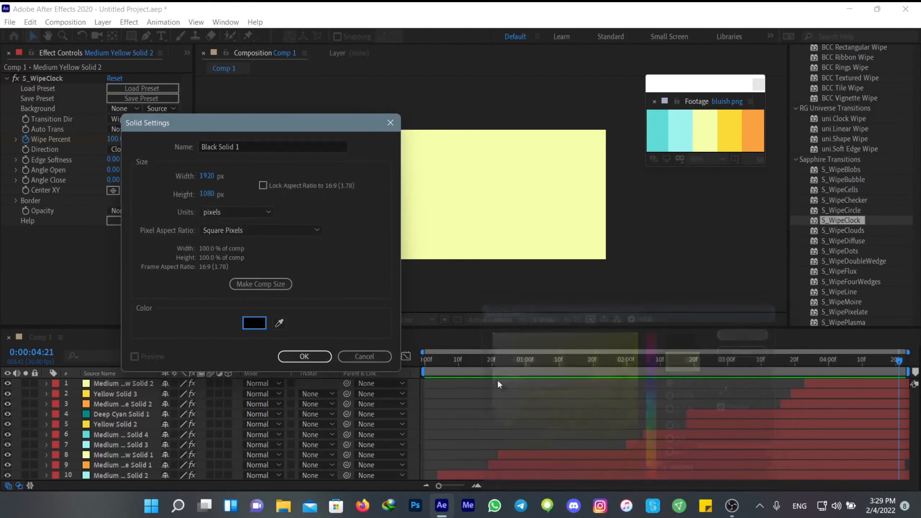
pyautogui.click(304, 356)
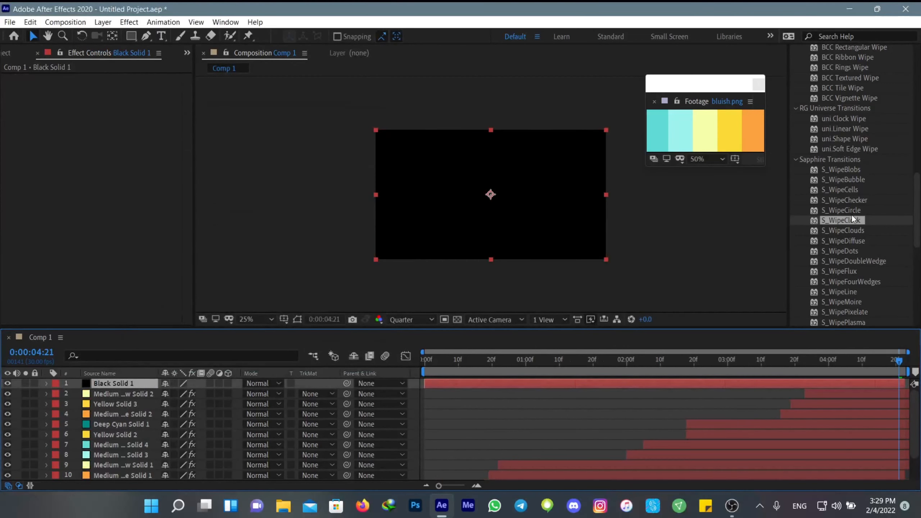
# Step: Apply S_WipeStripes to the black solid with Wipe Percent 95%, Angle 32 and Frequency about 49.3
pyautogui.scroll(-5, 853, 218)
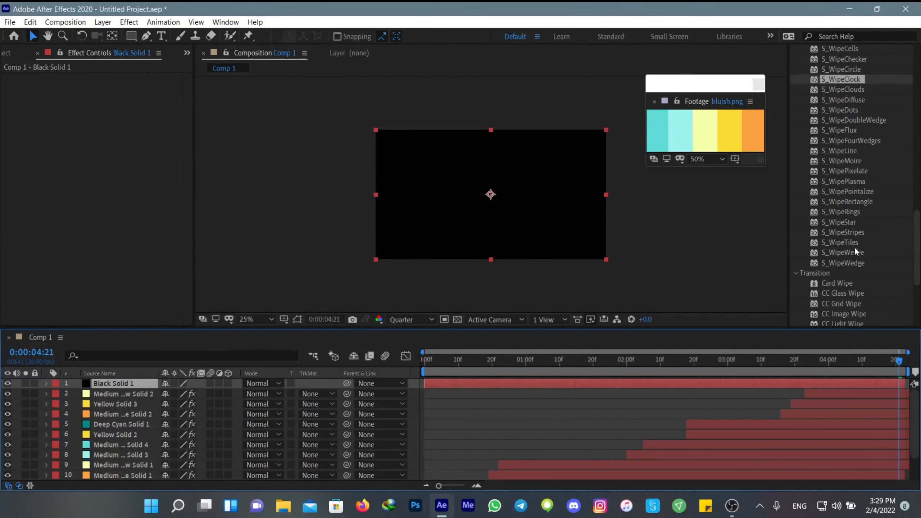
pyautogui.click(851, 232)
pyautogui.moveTo(851, 233); pyautogui.dragTo(715, 383)
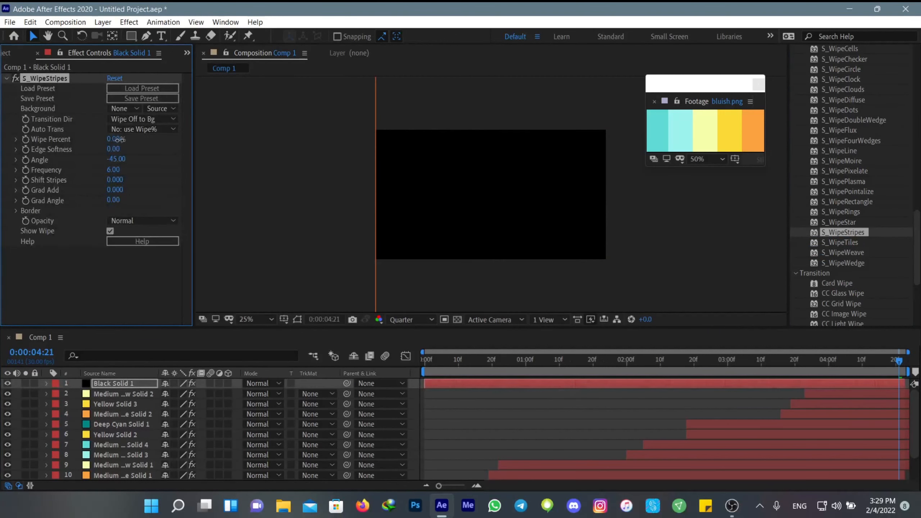
pyautogui.moveTo(118, 139); pyautogui.dragTo(104, 174)
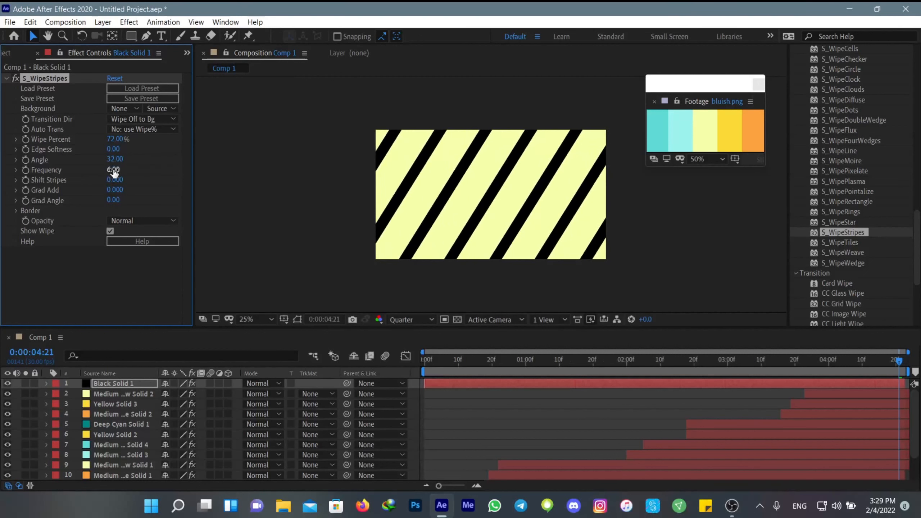
pyautogui.click(114, 140)
pyautogui.press('Return')
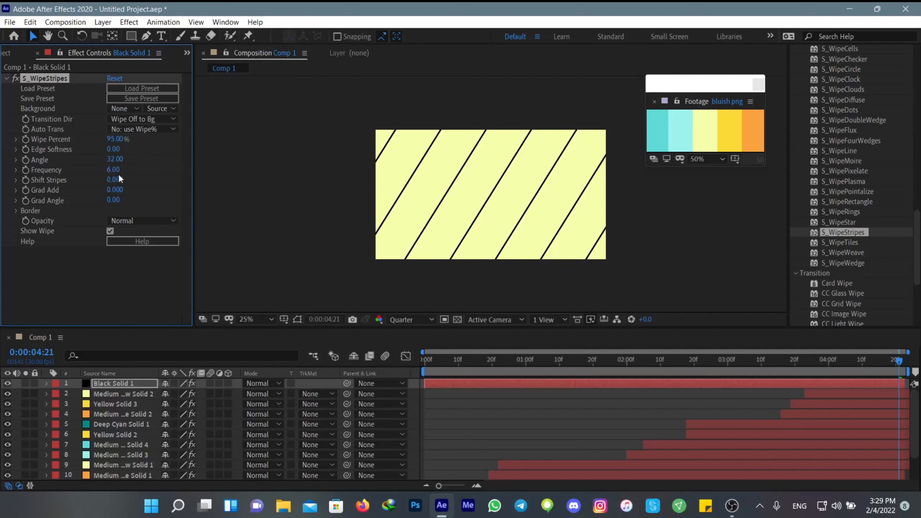
pyautogui.moveTo(113, 171); pyautogui.dragTo(359, 186)
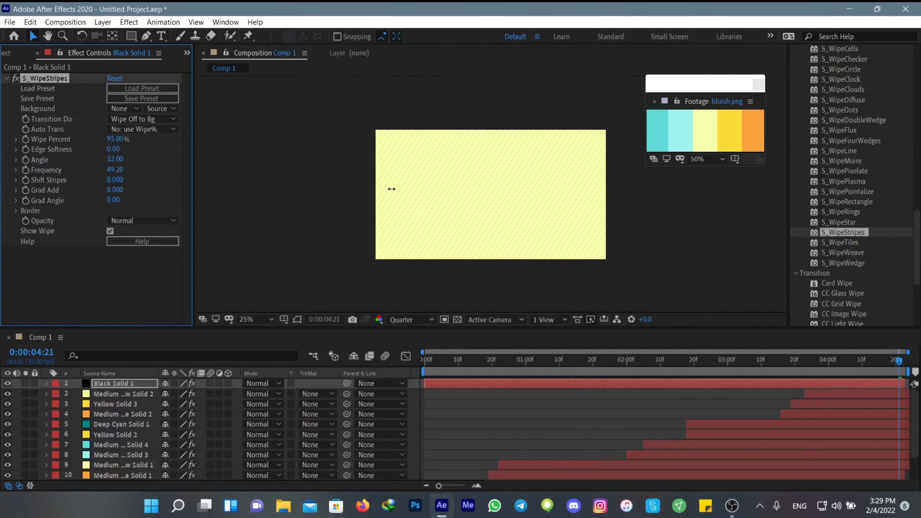
# Step: Keyframe the black stripes' Angle from 32 at the composition start to 70 at 0:00:04:22, and preview the animation
pyautogui.click(883, 374)
pyautogui.press('space')
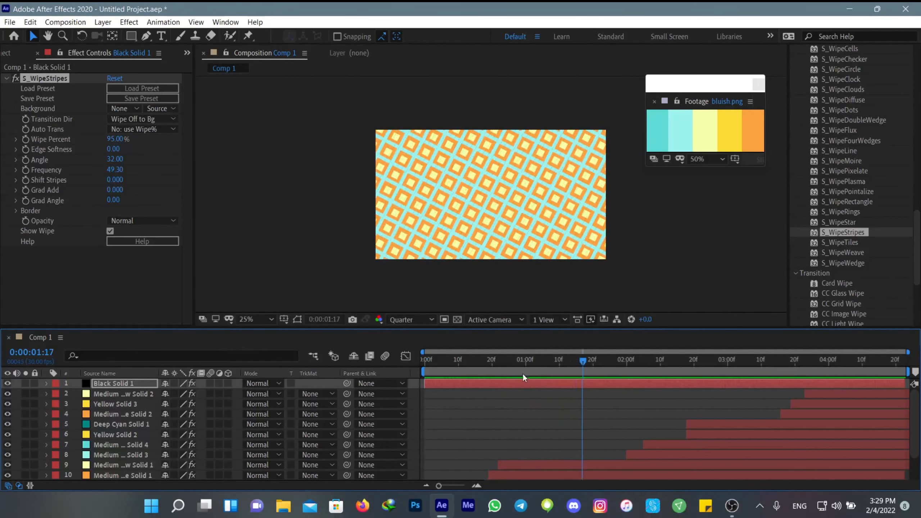
pyautogui.press('space')
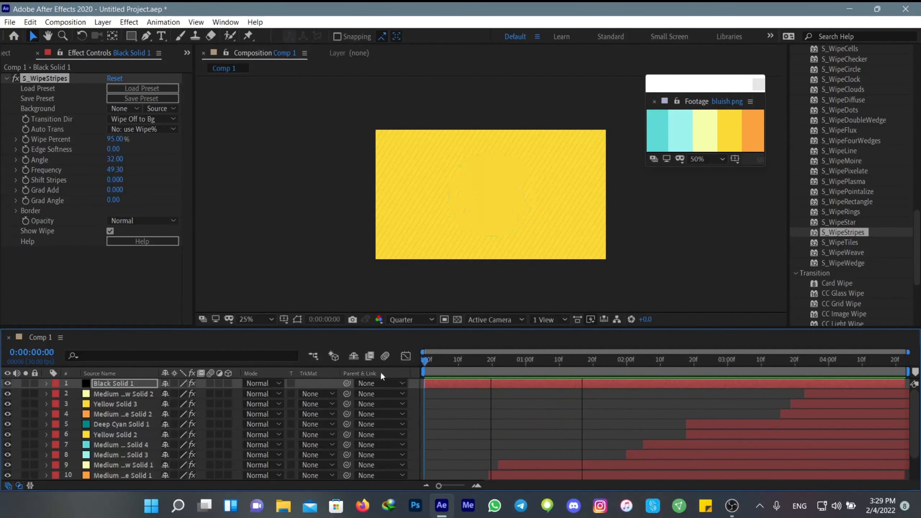
pyautogui.click(26, 160)
pyautogui.click(539, 383)
pyautogui.press('End')
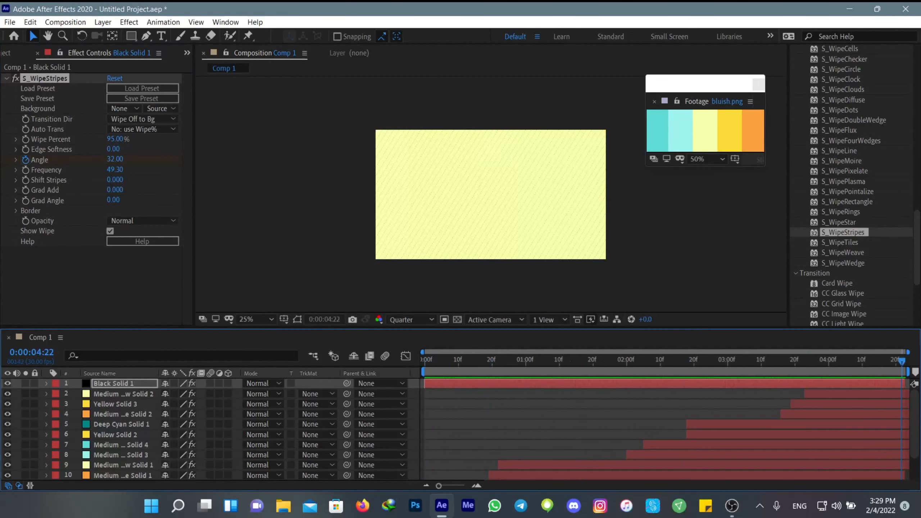
pyautogui.moveTo(114, 163); pyautogui.dragTo(125, 163)
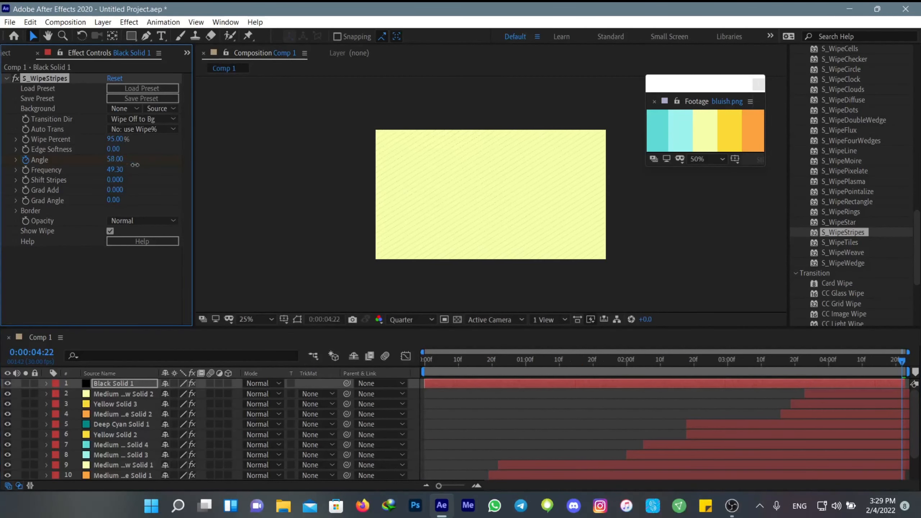
pyautogui.press('space')
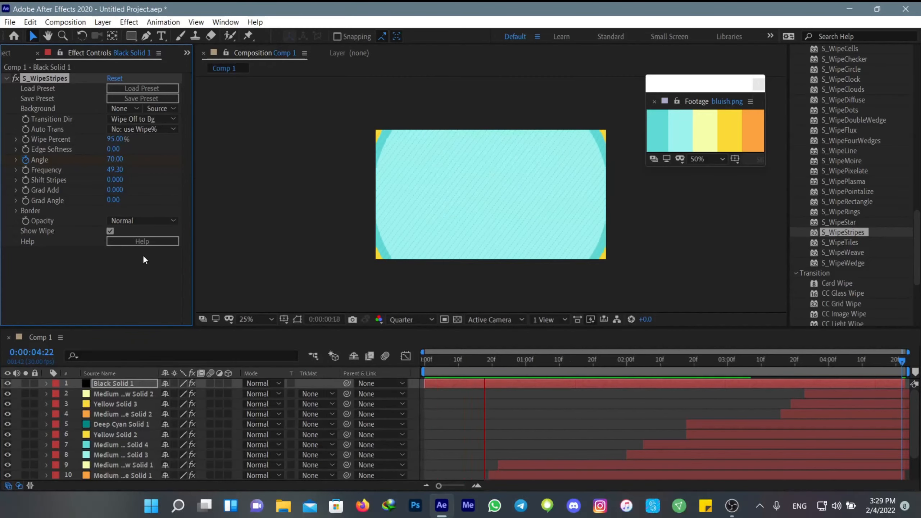